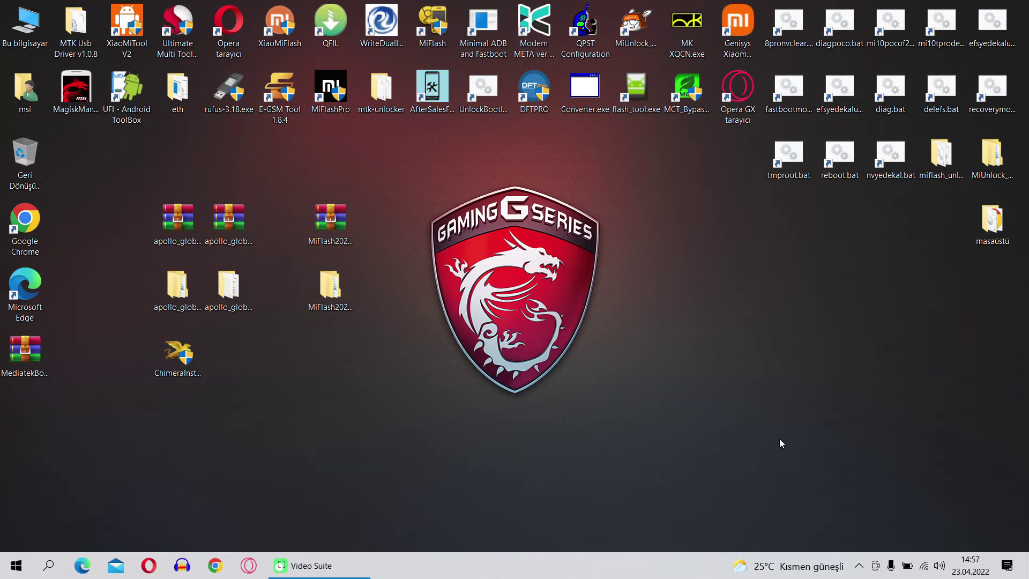
- Open Microsoft Edge, search Google for "chimeria tool" and open the official ChimeraTool website
left_click(82, 565)
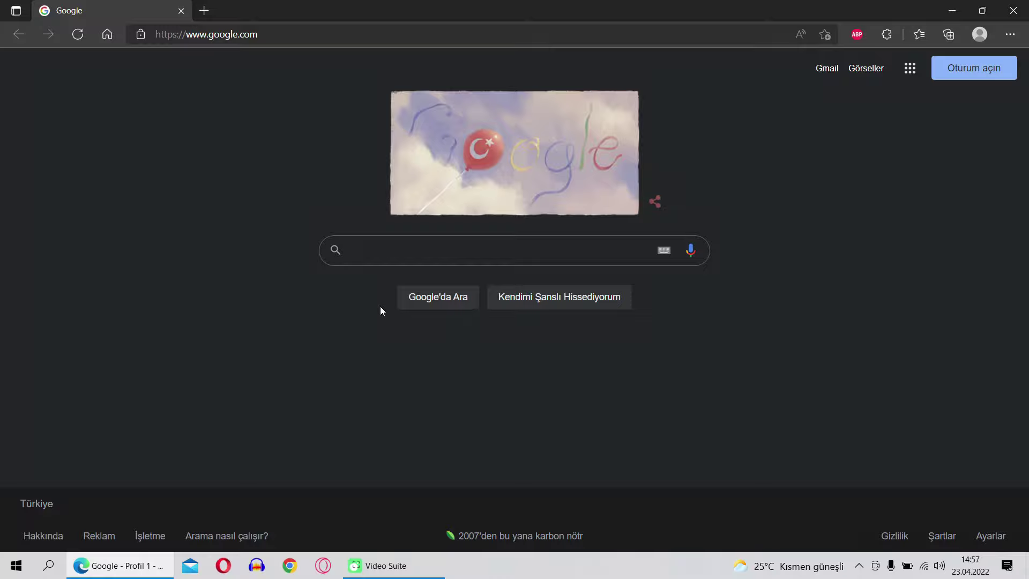
type("chi")
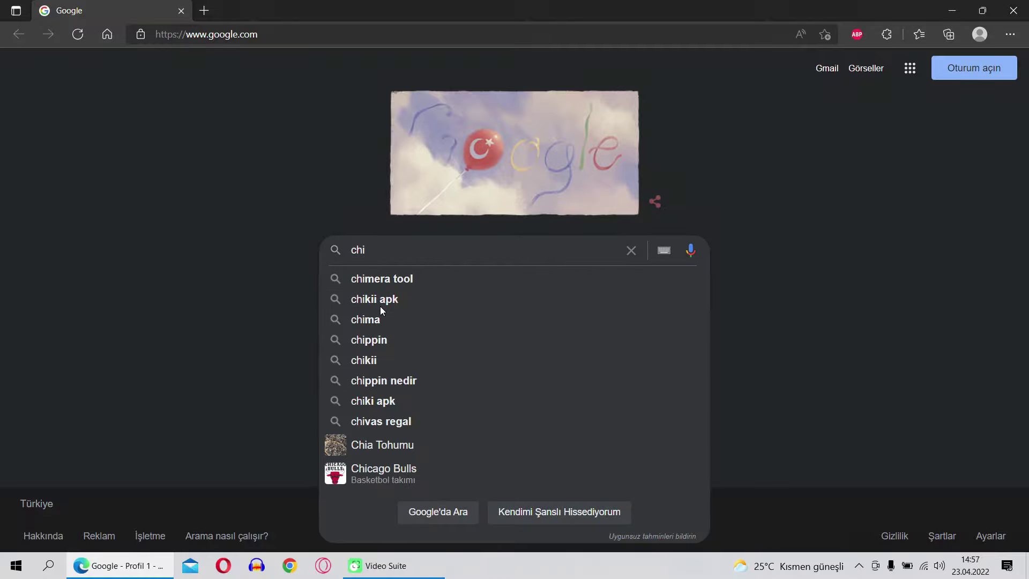
type("meria too")
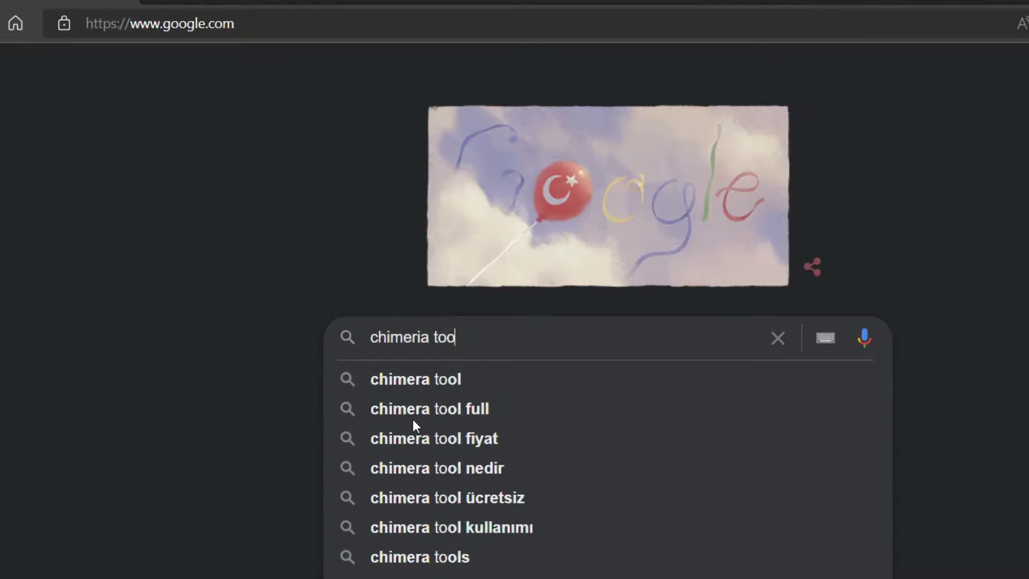
type("l")
key("Return")
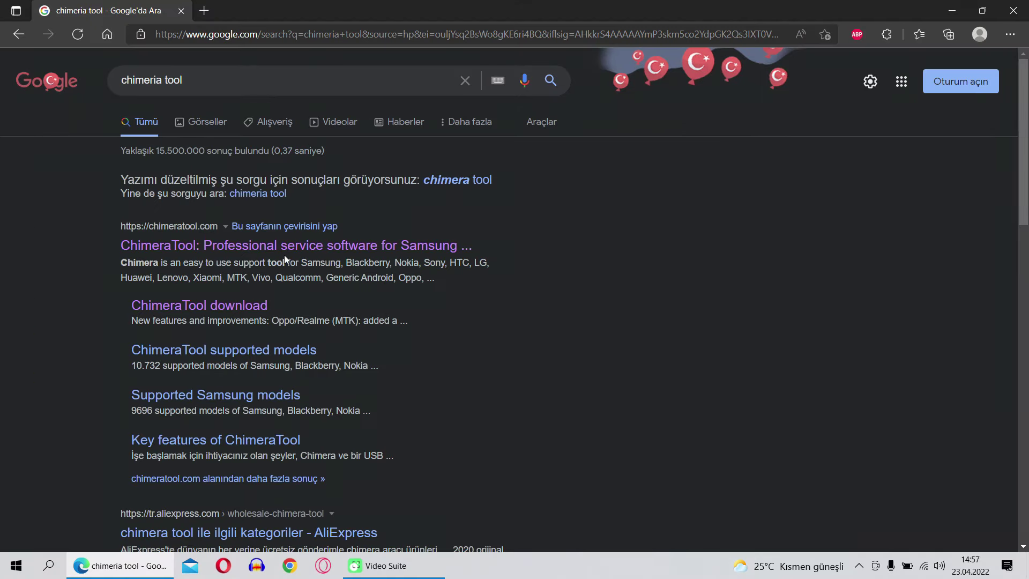
left_click(296, 245)
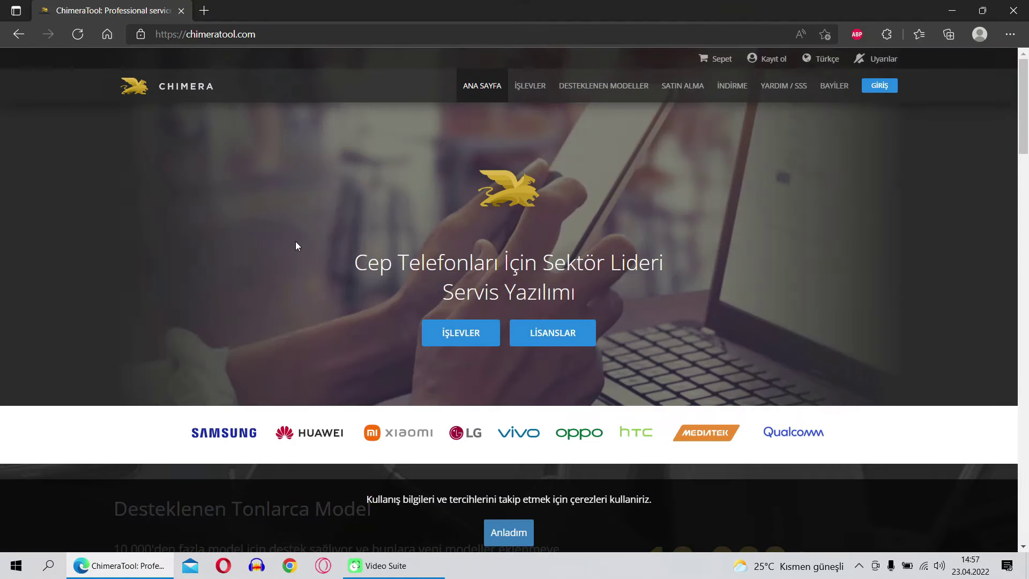
- View the ChimeraTool download page down to its installer download link, and close the browser
left_click(732, 86)
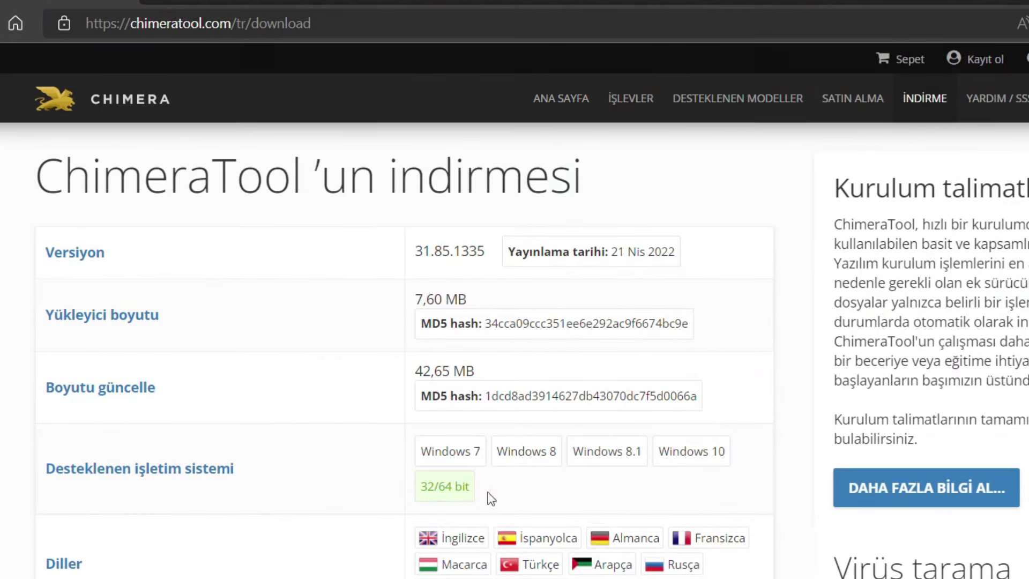
scroll(491, 498, "down", 5)
scroll(490, 464, "up", 1)
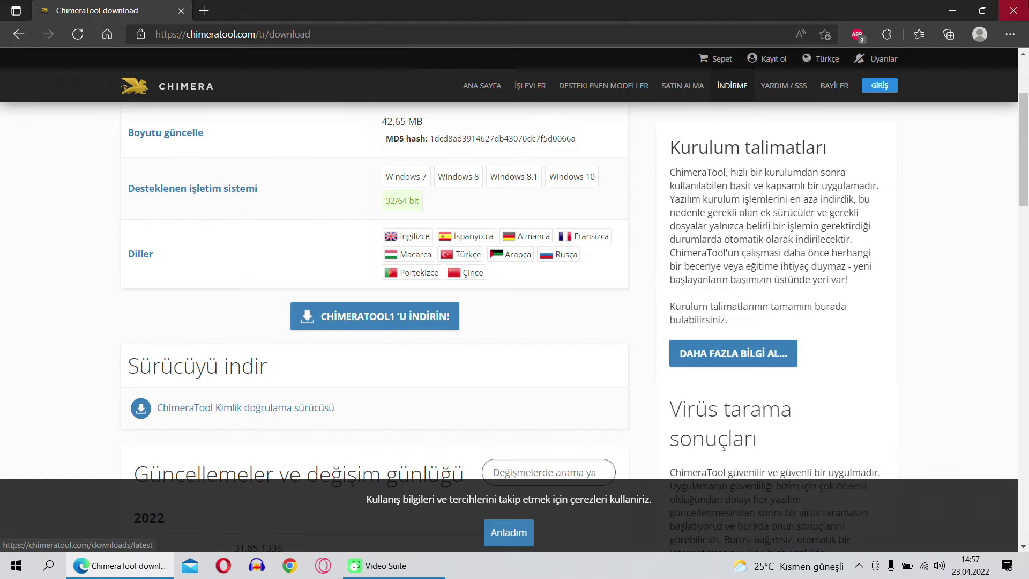
left_click(1023, 14)
- Launch the Chimera installer from the desktop, accept the End User Licence Agreement and proceed with Custom Install
double_click(178, 354)
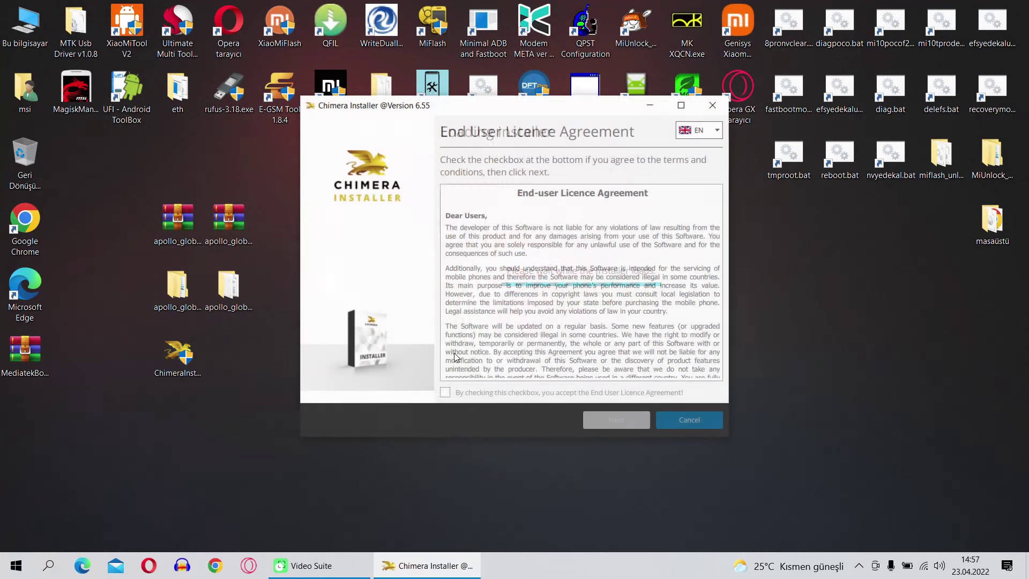
left_click(445, 393)
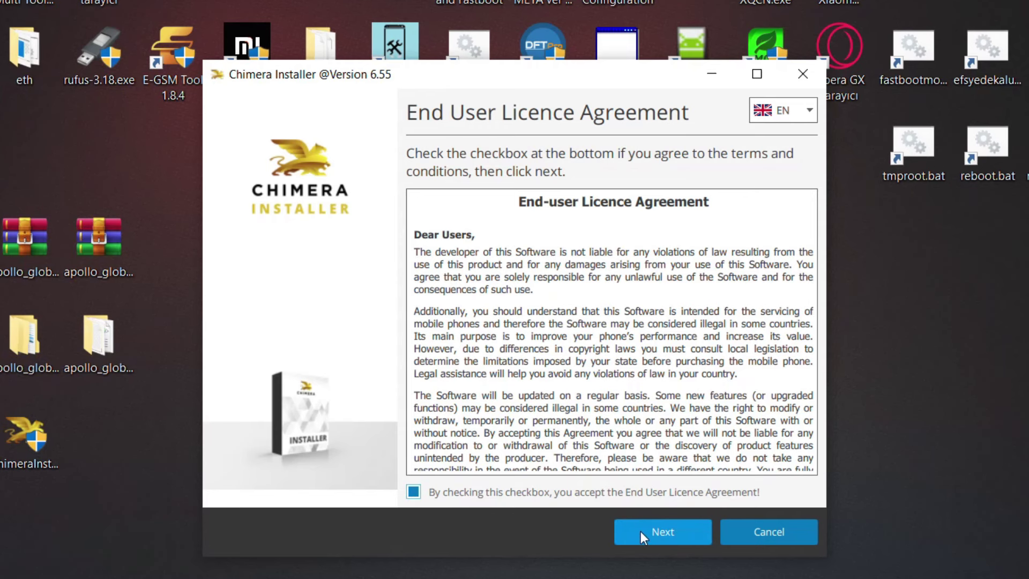
left_click(602, 420)
left_click(415, 306)
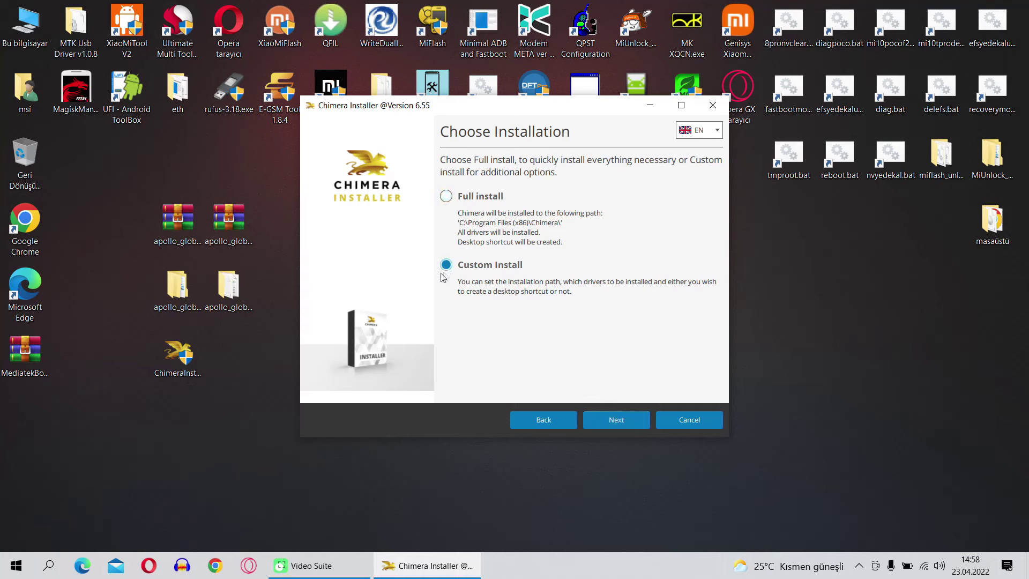
left_click(605, 420)
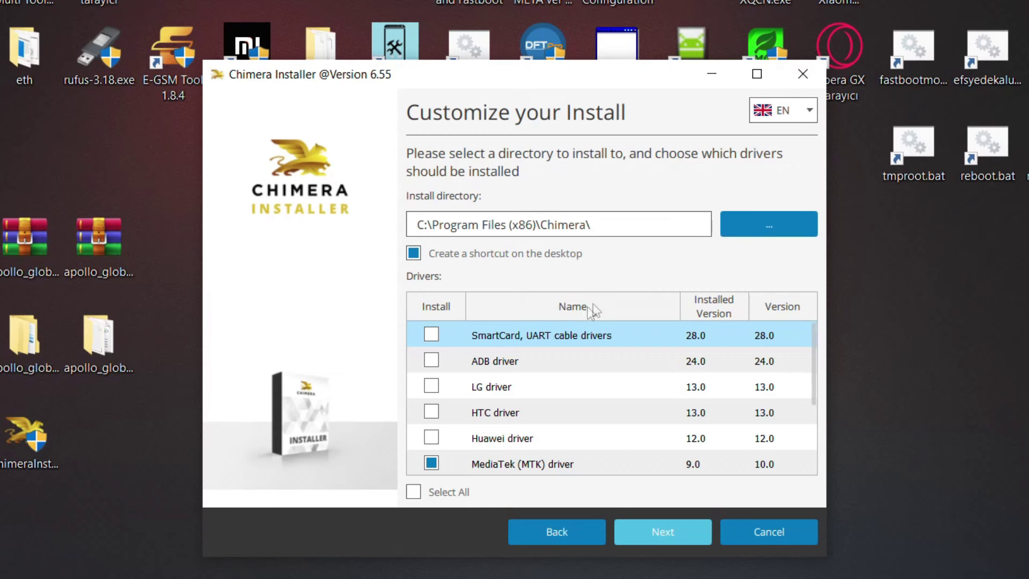
- Select the ADB driver, the Qualcomm driver and the SmartCard, UART cable drivers for installation
scroll(574, 379, "down", 3)
scroll(579, 391, "up", 3)
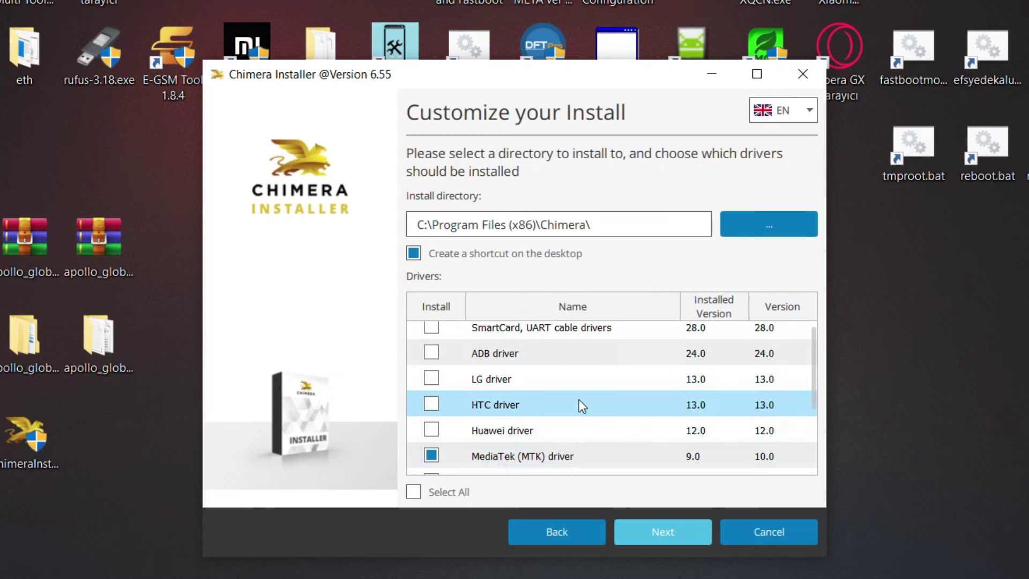
left_click(431, 361)
scroll(569, 416, "down", 2)
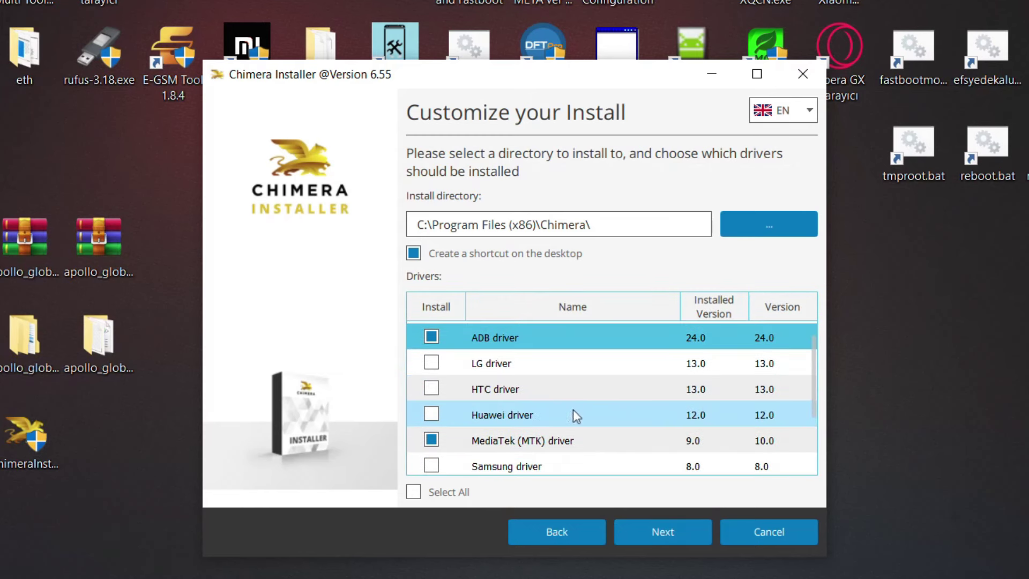
scroll(575, 414, "down", 3)
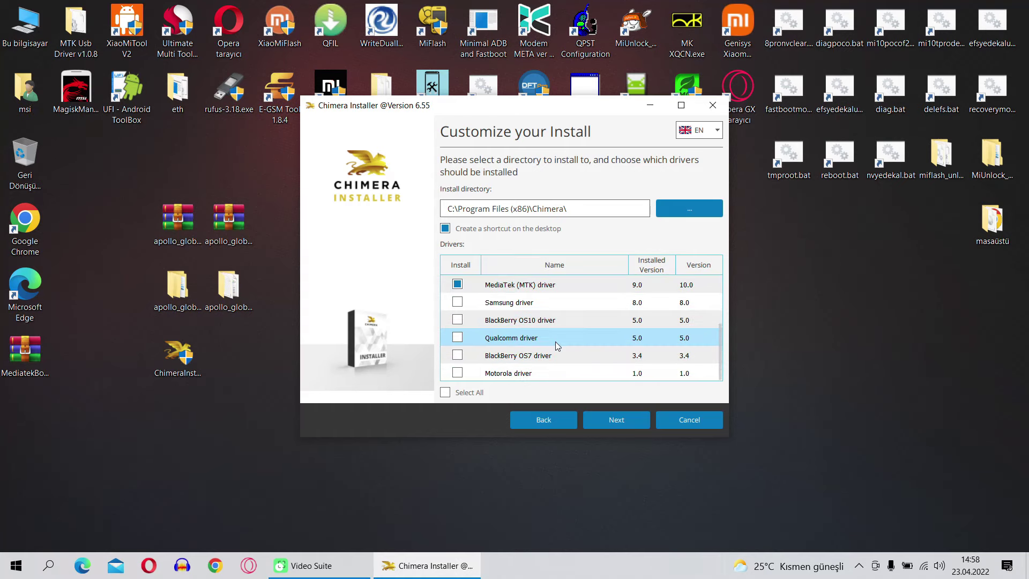
left_click(457, 337)
scroll(472, 339, "up", 1)
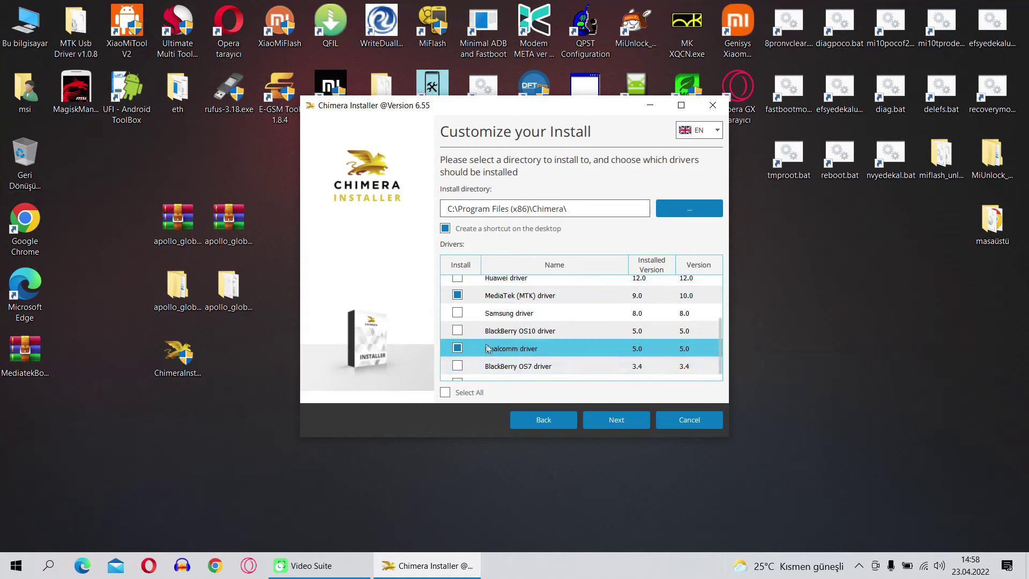
scroll(487, 337, "down", 1)
scroll(504, 337, "up", 3)
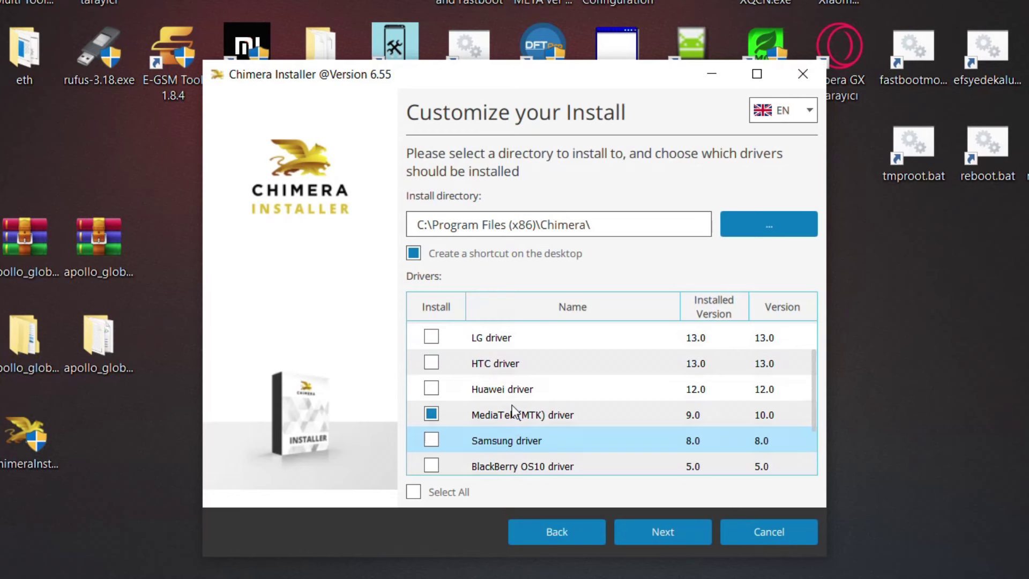
scroll(512, 404, "up", 2)
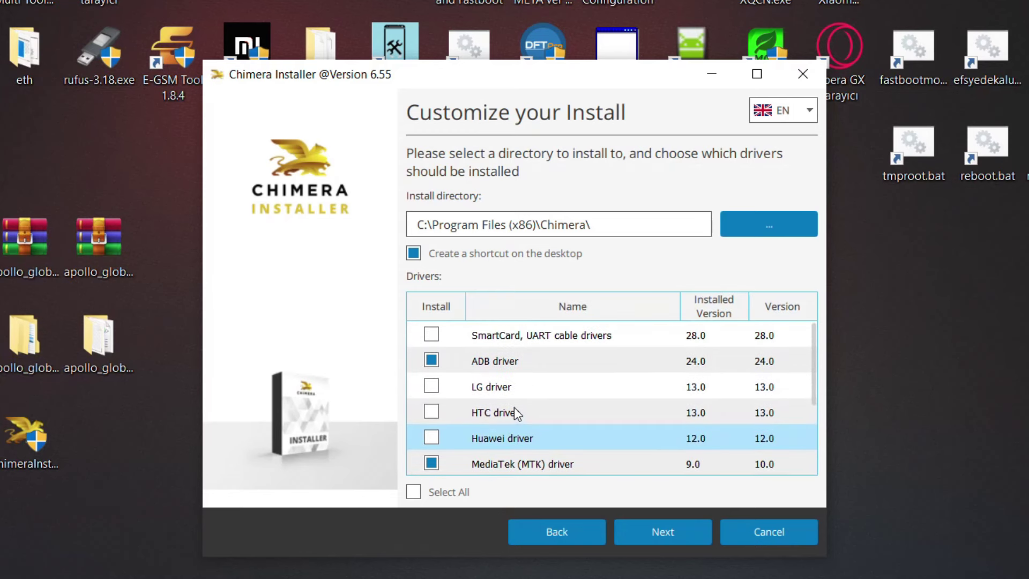
left_click(432, 334)
- Review the full driver list to check which drivers are selected for the custom installation
scroll(540, 378, "down", 1)
scroll(540, 375, "up", 1)
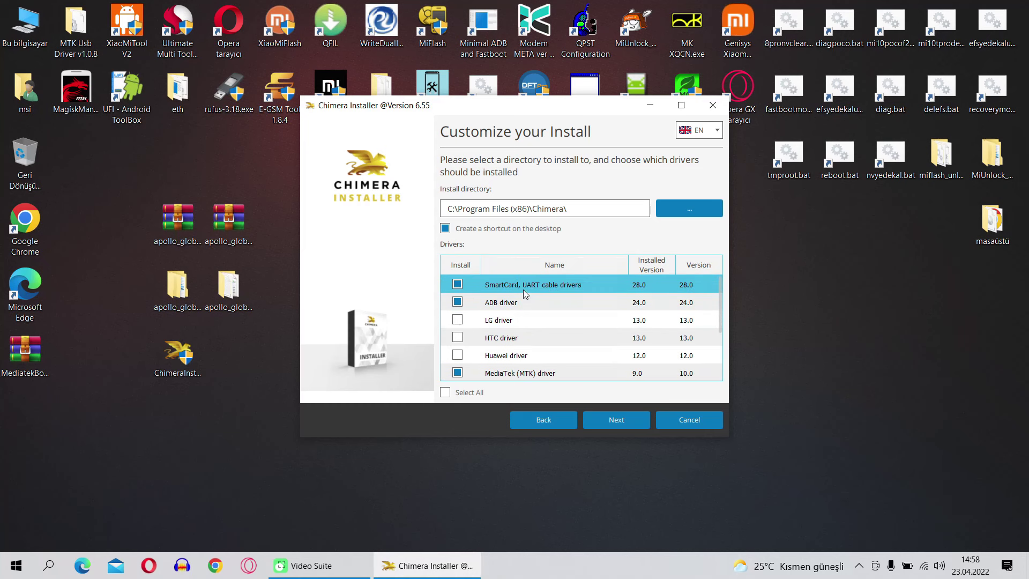
scroll(536, 322, "down", 4)
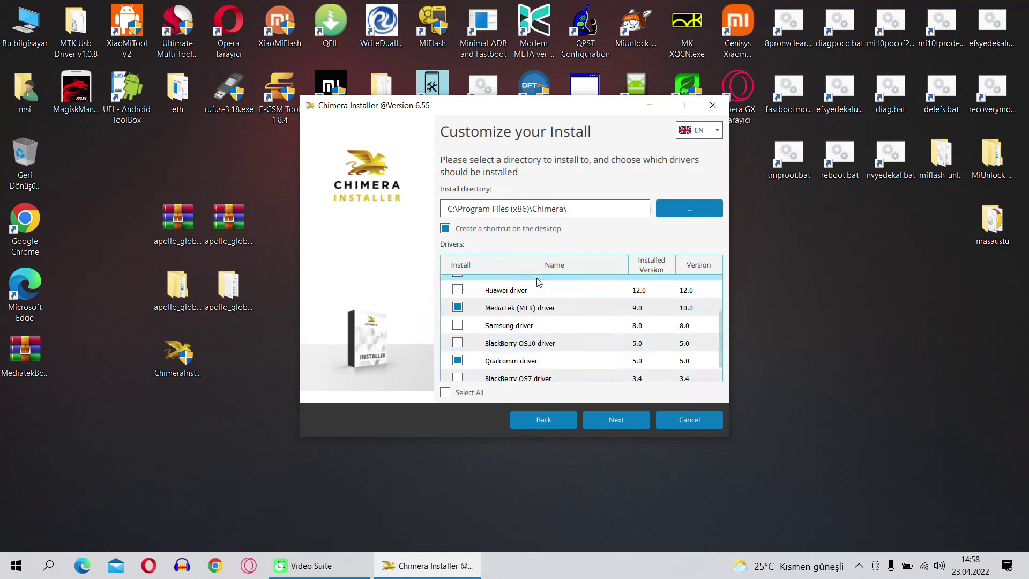
scroll(561, 362, "up", 1)
scroll(560, 362, "up", 3)
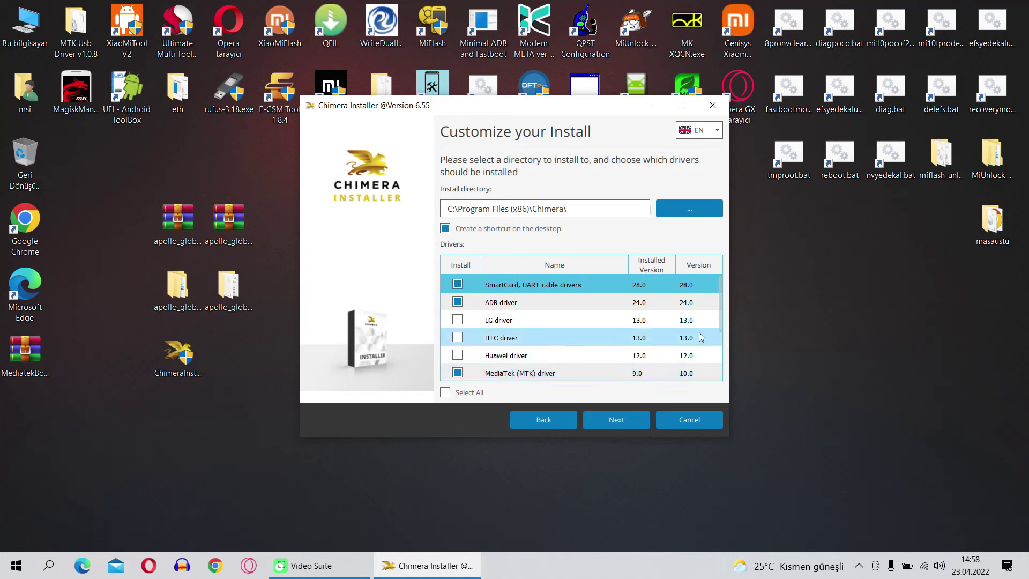
scroll(514, 303, "down", 2)
scroll(526, 353, "down", 2)
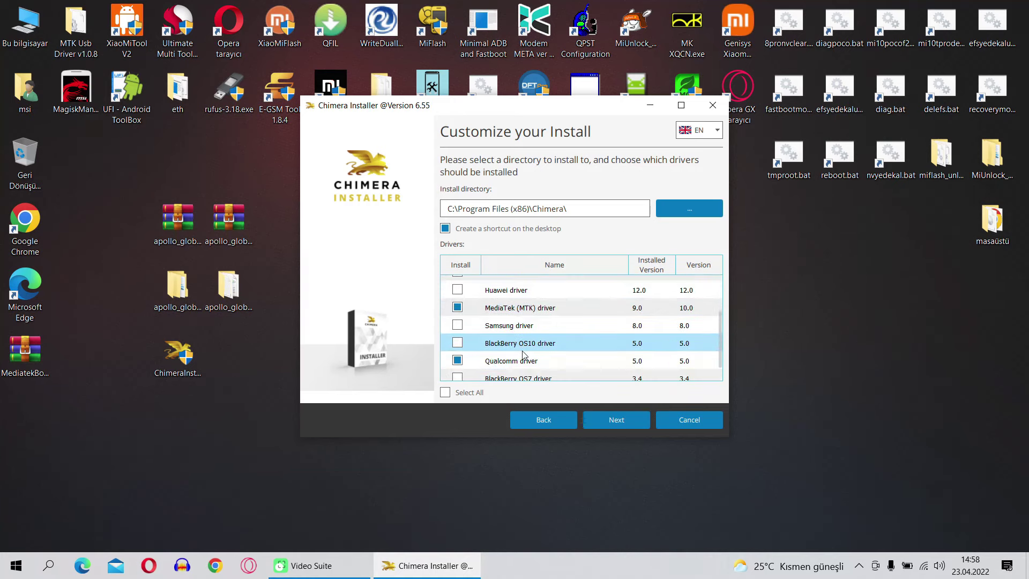
scroll(554, 365, "down", 1)
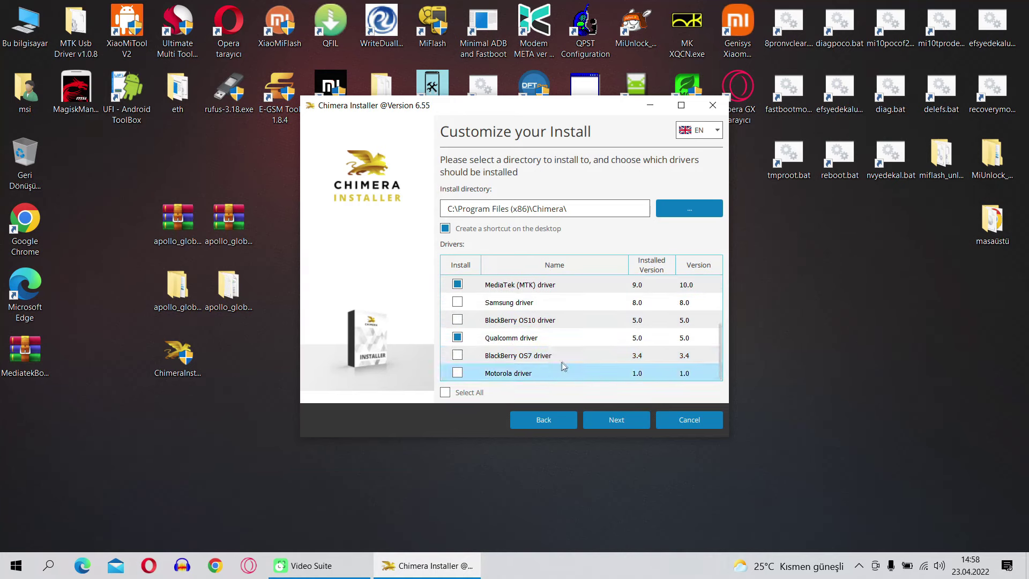
scroll(569, 367, "up", 3)
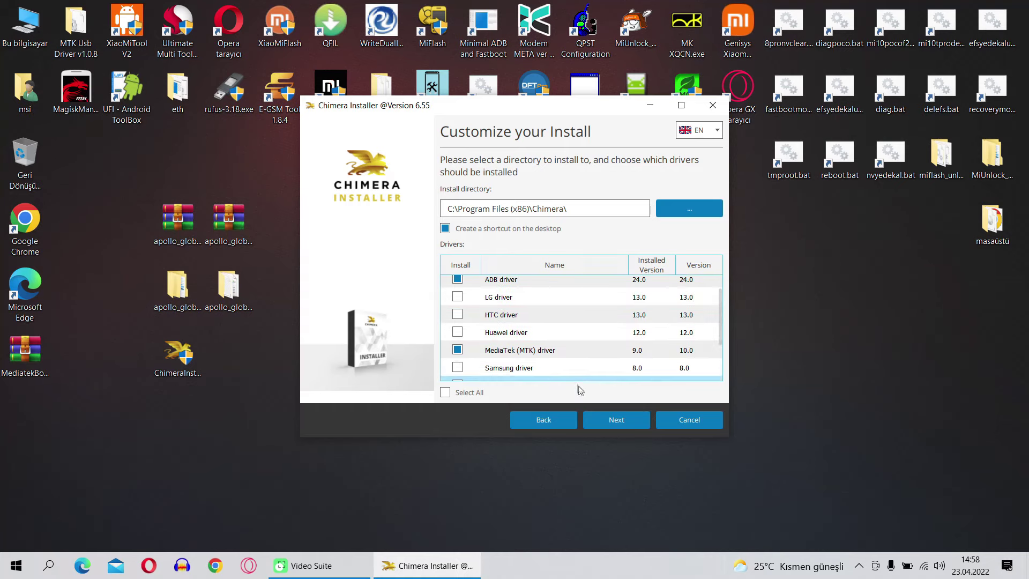
scroll(586, 382, "up", 1)
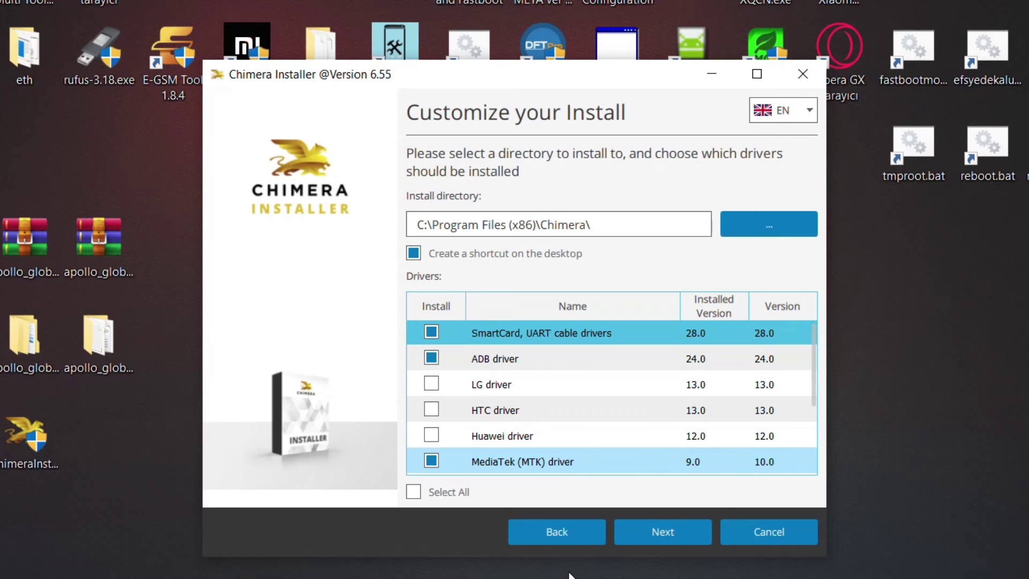
- Return to the installation type choice, select Full install, and cancel the Chimera installer
left_click(570, 533)
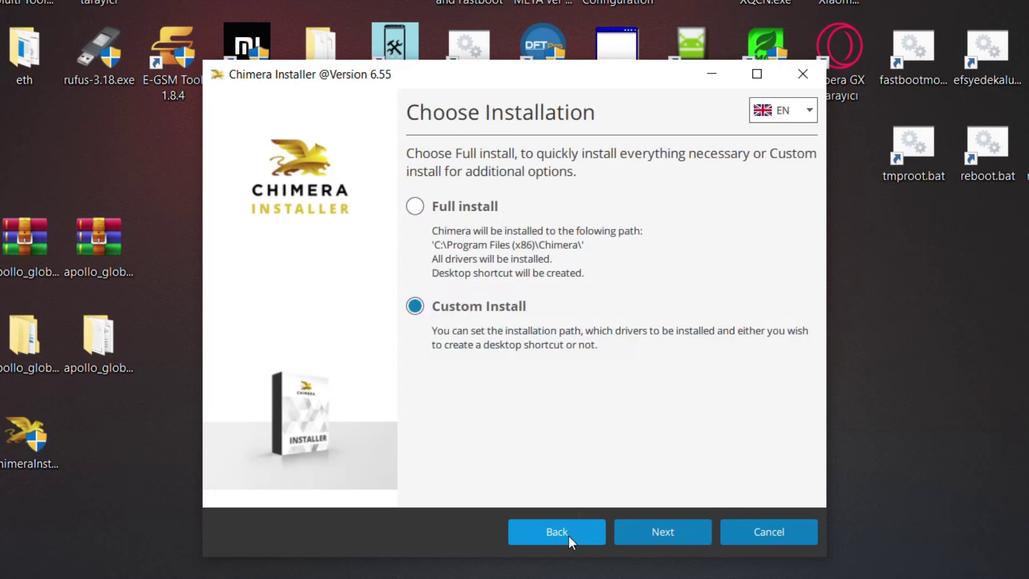
left_click(415, 206)
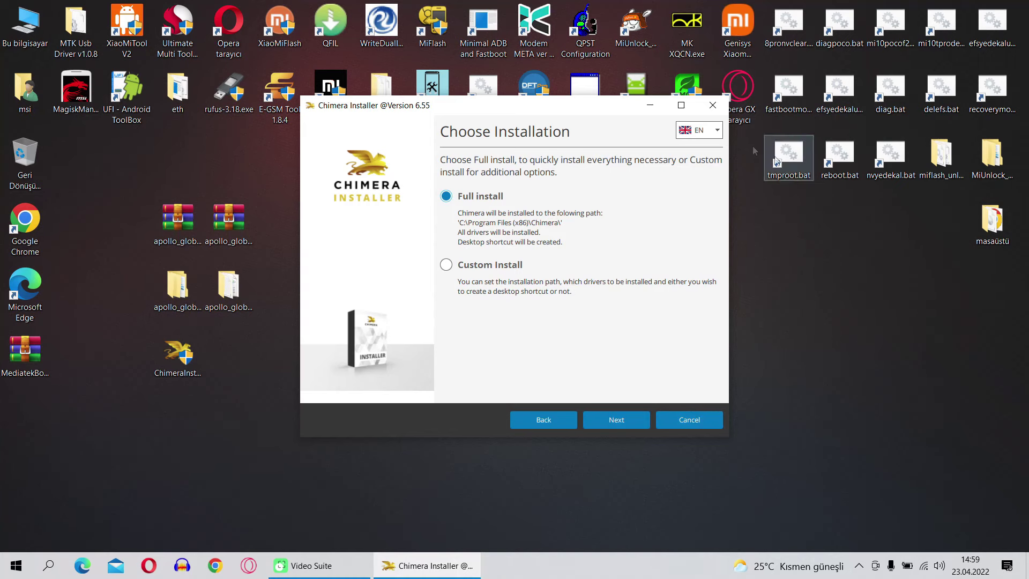
left_click(713, 106)
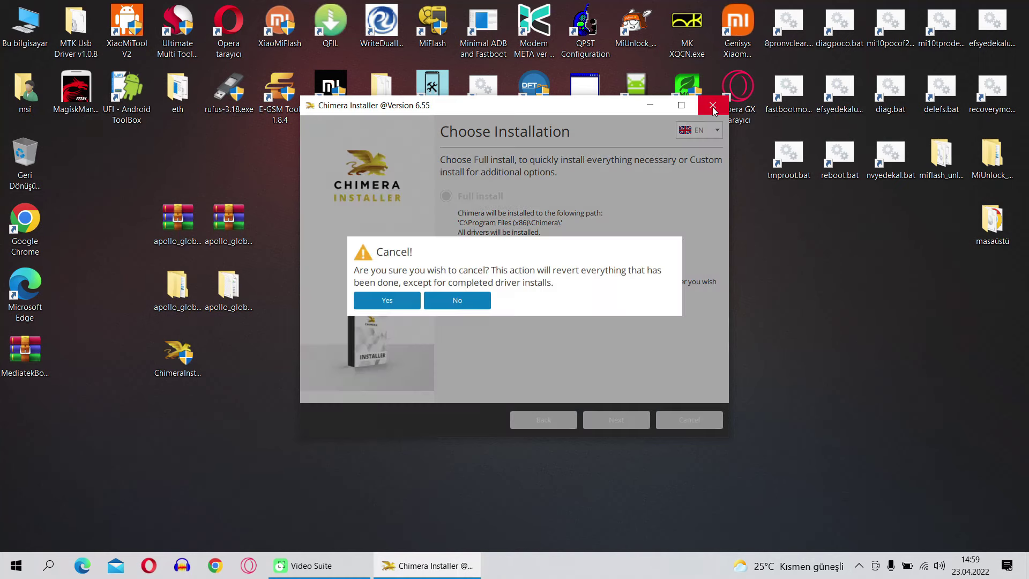
left_click(396, 301)
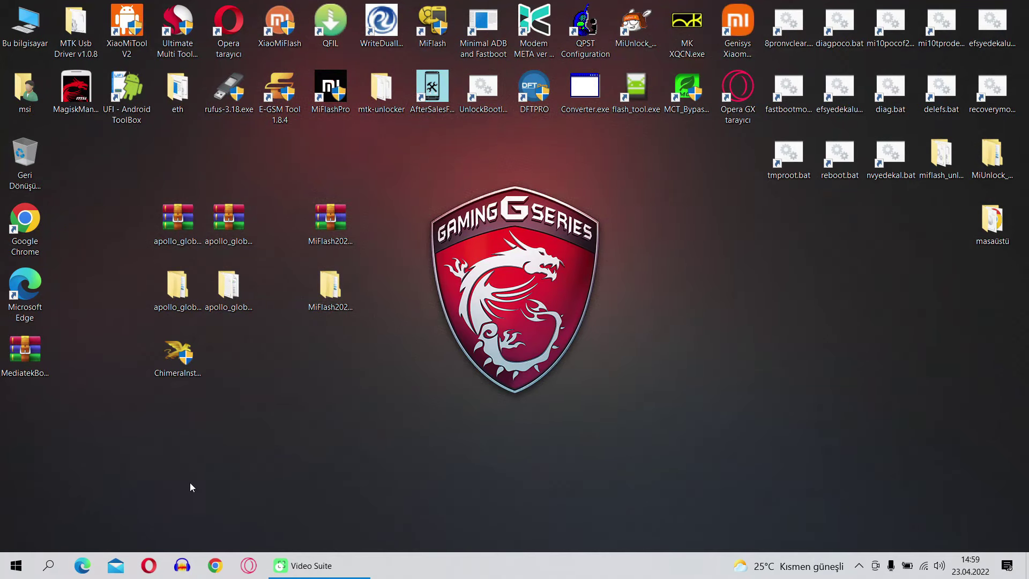
- Reopen Microsoft Edge, search Google for "xiaomitools", open the Xiaomi Tools website and dismiss the translation offer
left_click(82, 565)
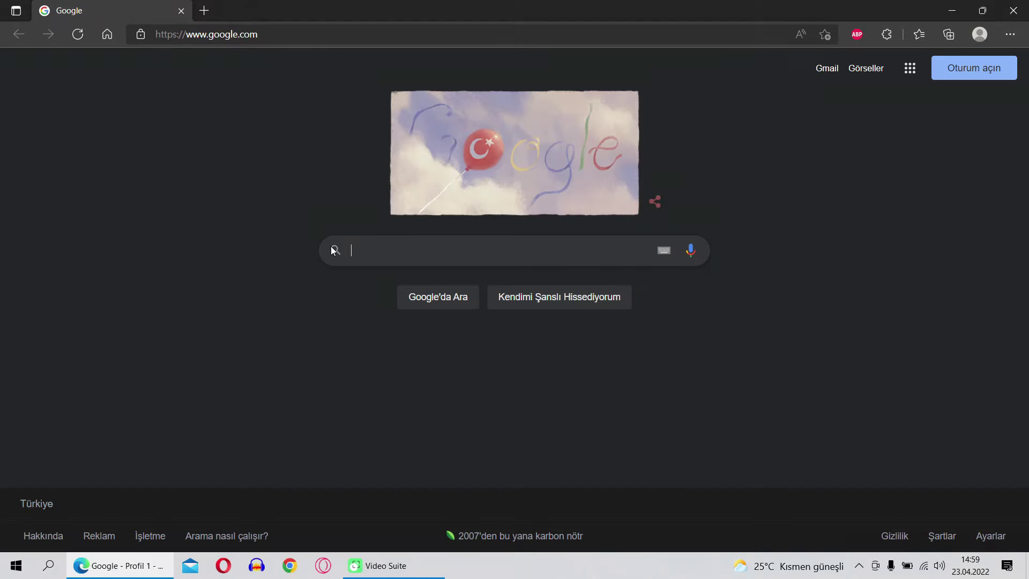
type("xiaomitools")
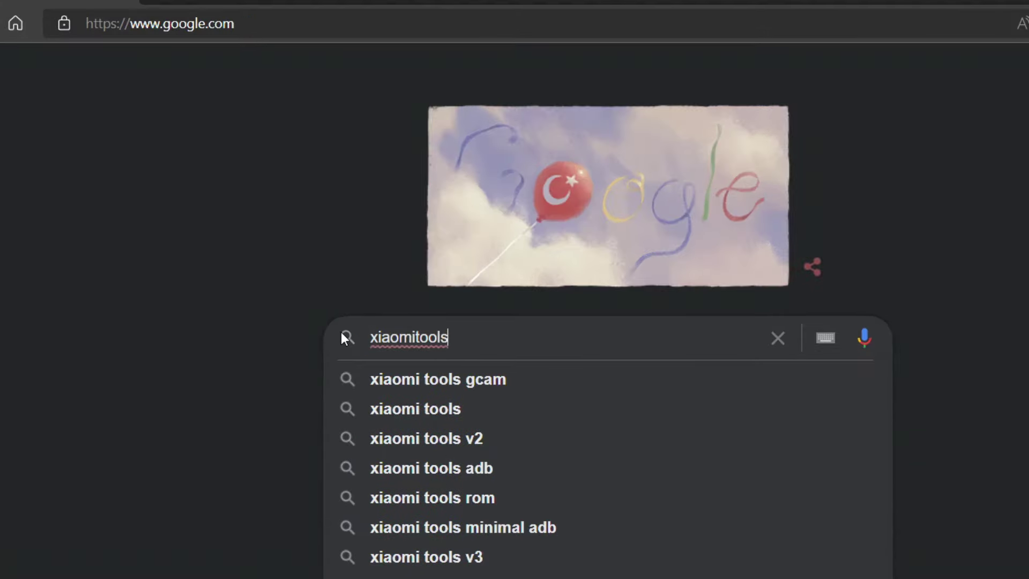
key("Return")
left_click(177, 262)
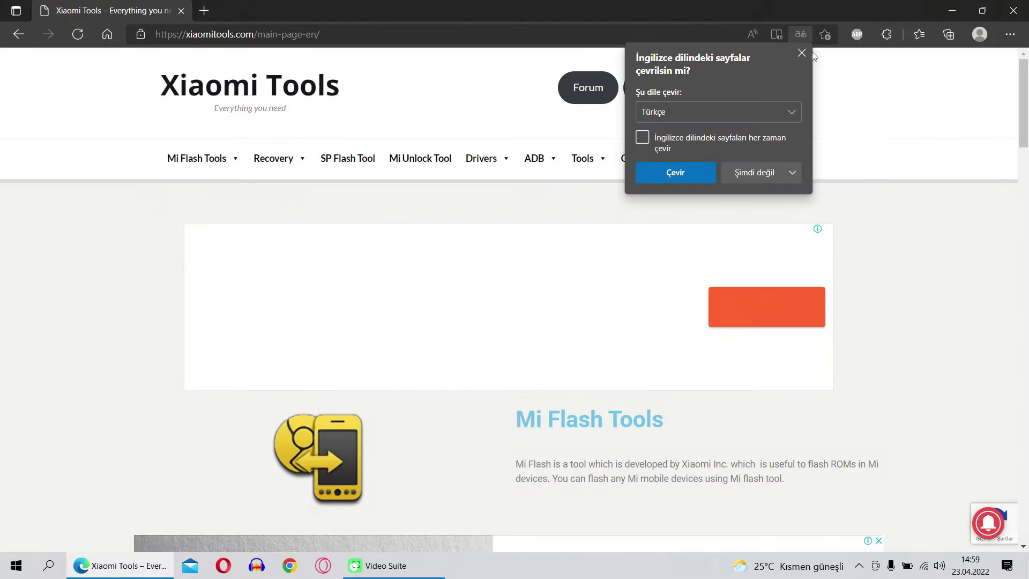
left_click(596, 202)
- Open the Mi Flash Tool page and find its table of downloadable versions
mouse_move(220, 165)
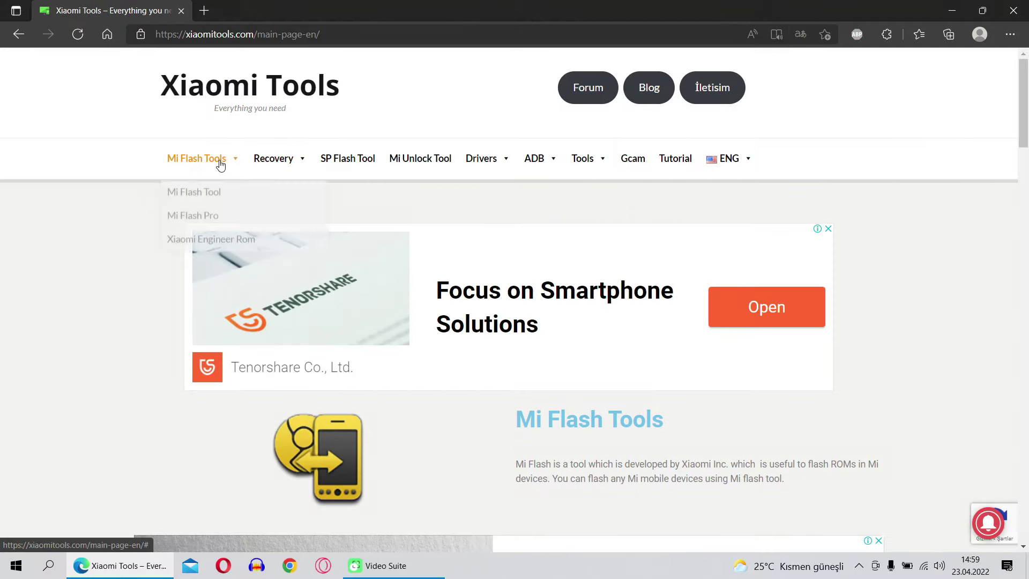
left_click(210, 191)
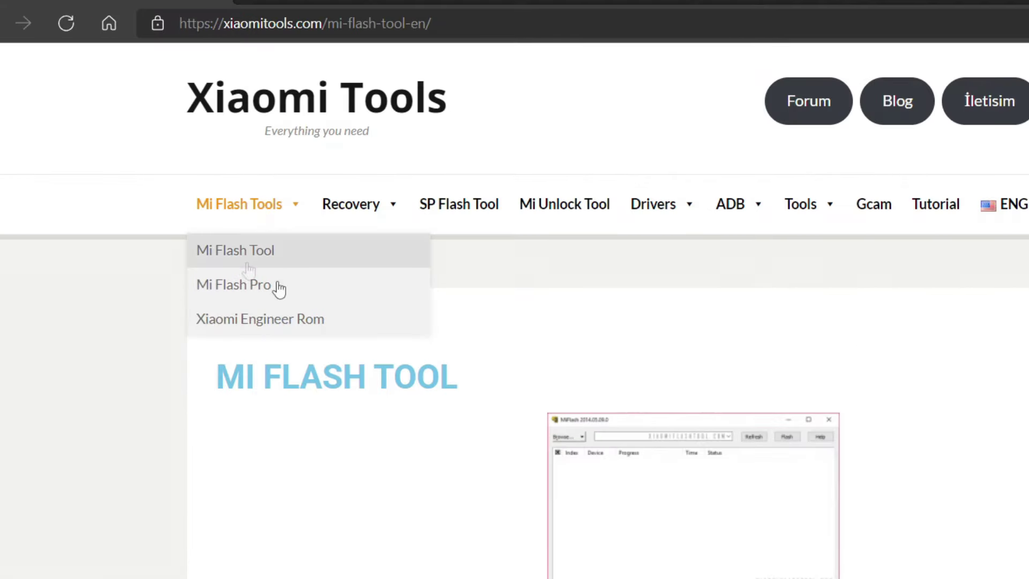
scroll(578, 361, "down", 10)
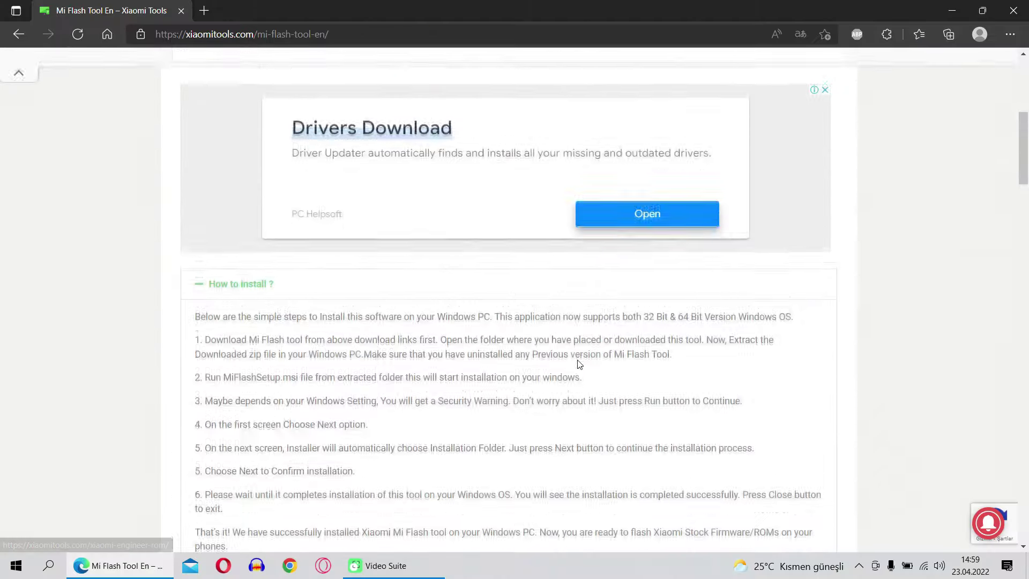
scroll(578, 361, "down", 8)
scroll(577, 362, "up", 4)
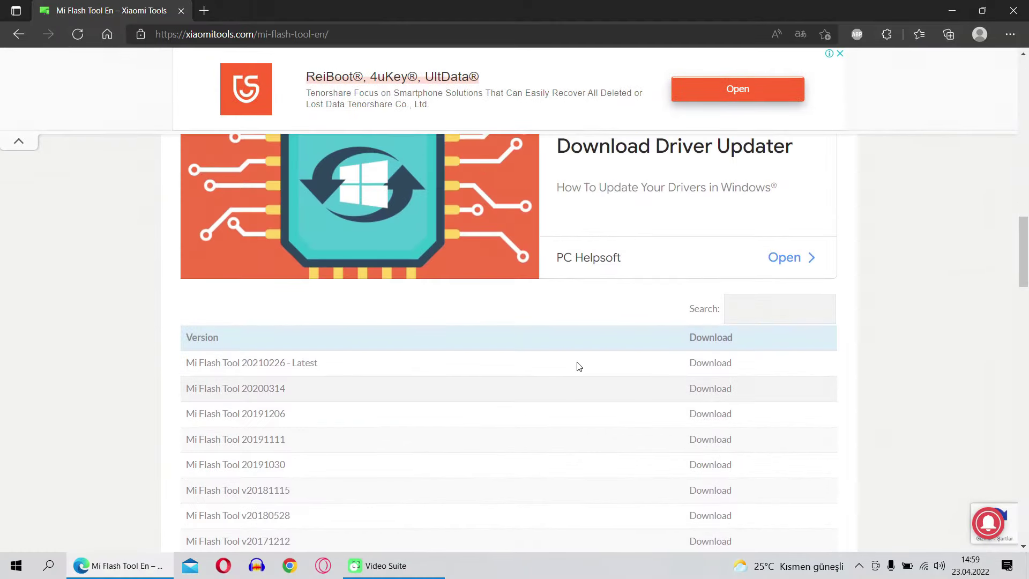
- Look through the Mi Flash Tool version table and highlight the v20180528 row with its download link
scroll(578, 364, "down", 3)
scroll(431, 501, "down", 1)
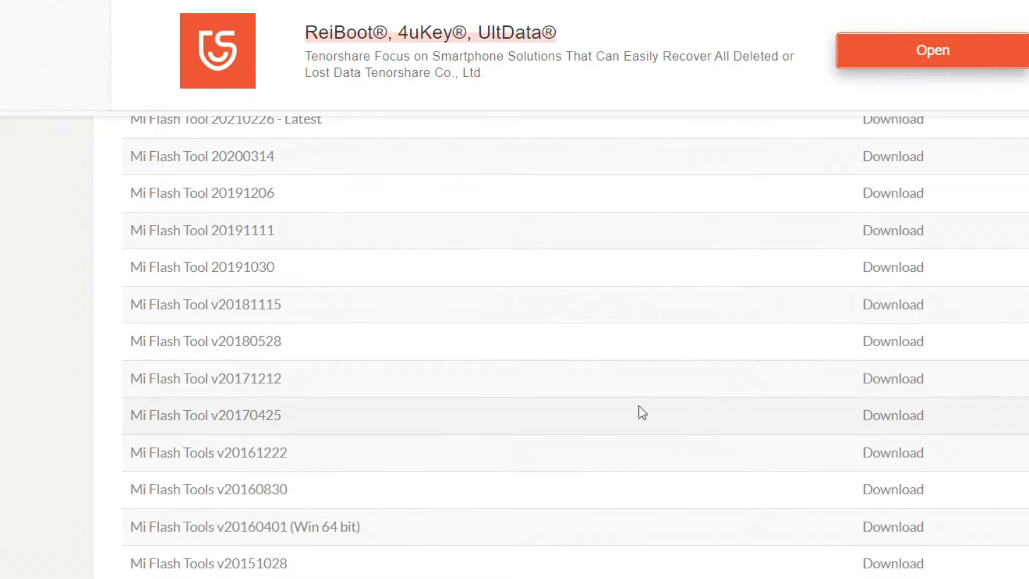
left_click_drag(218, 341, 882, 334)
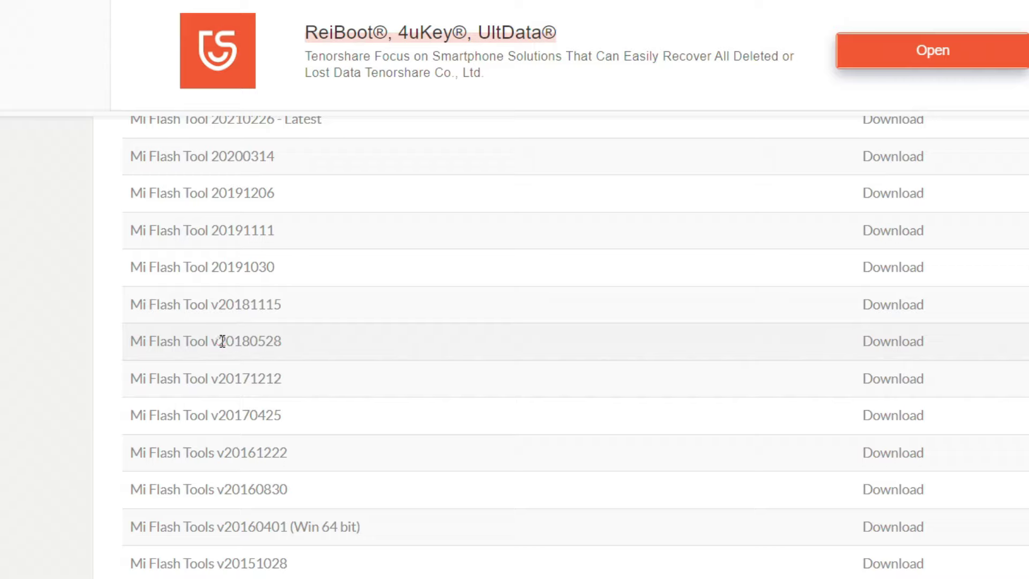
left_click_drag(703, 284, 739, 294)
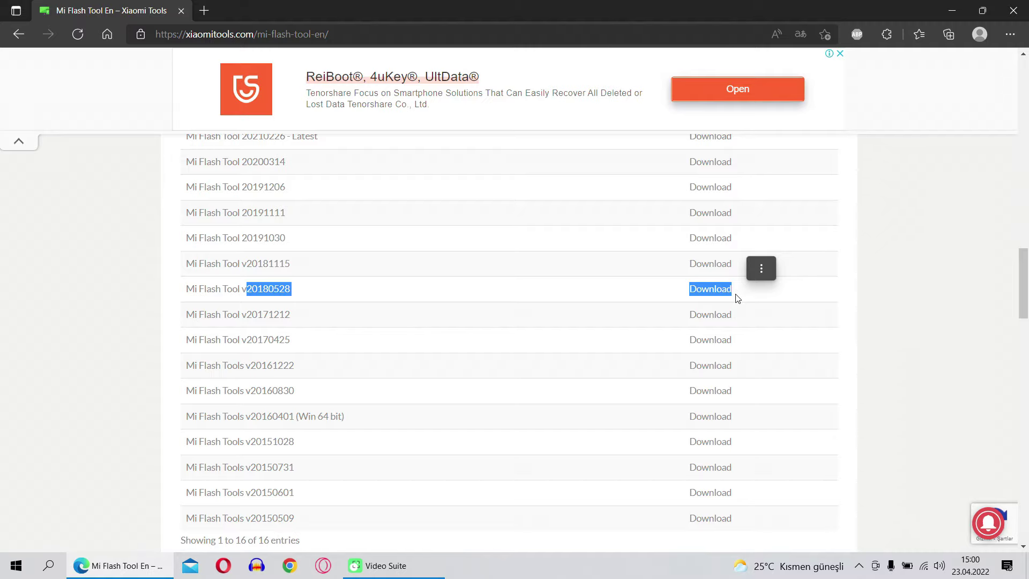
triple_click(735, 293)
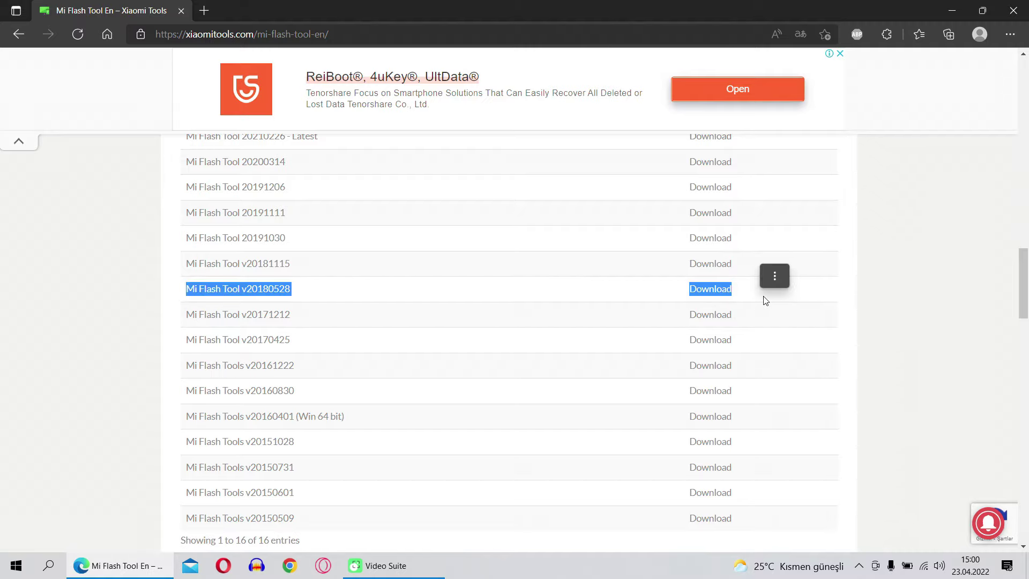
- Highlight the "Mi Flash Tool 20210226 - Latest" entry in the version table
scroll(543, 349, "up", 4)
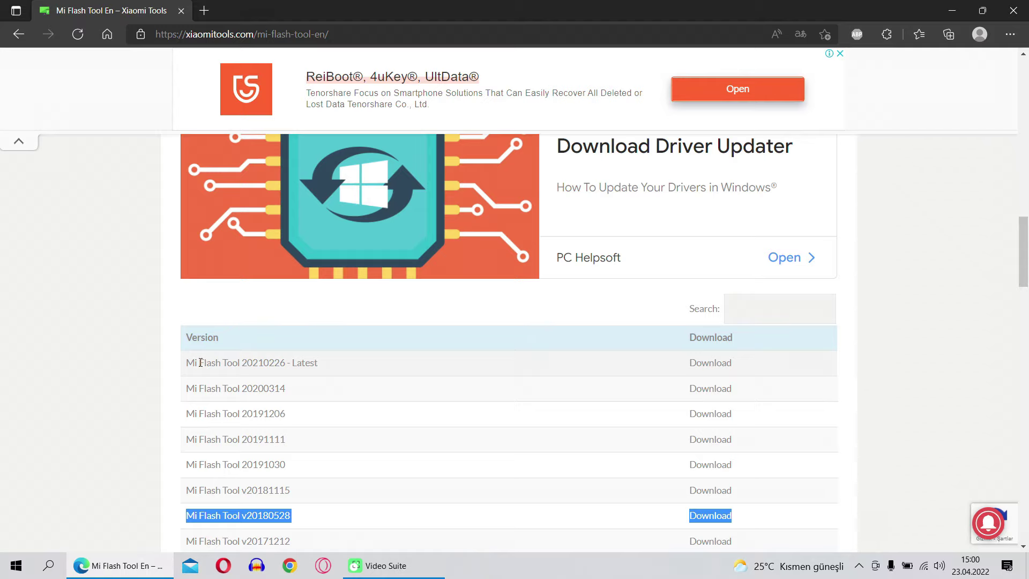
left_click_drag(185, 363, 316, 360)
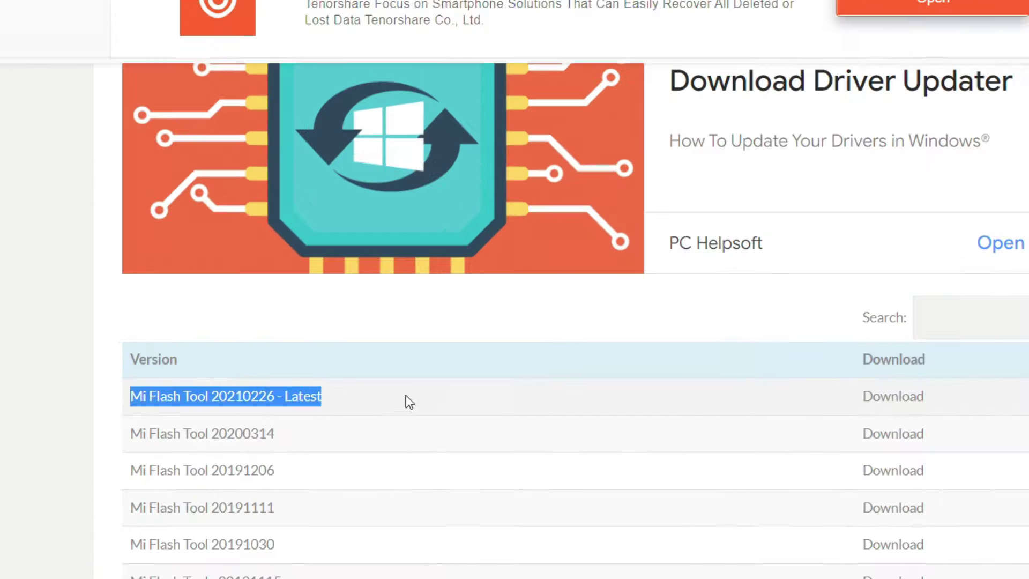
left_click_drag(405, 396, 945, 405)
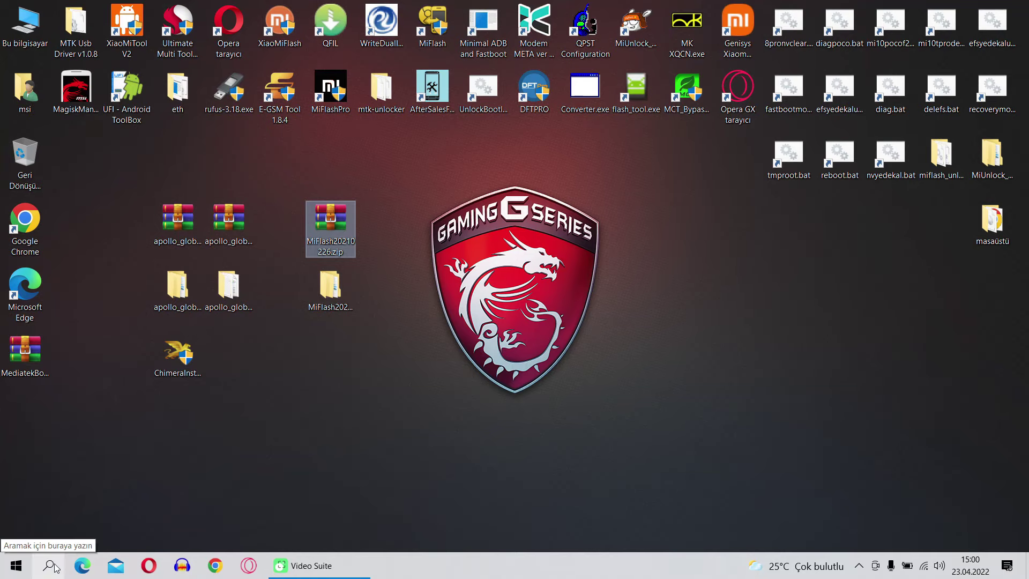
- Reopen Microsoft Edge, search Google for "mifirm" and open the MiFirm website
left_click(81, 565)
type("mifirm")
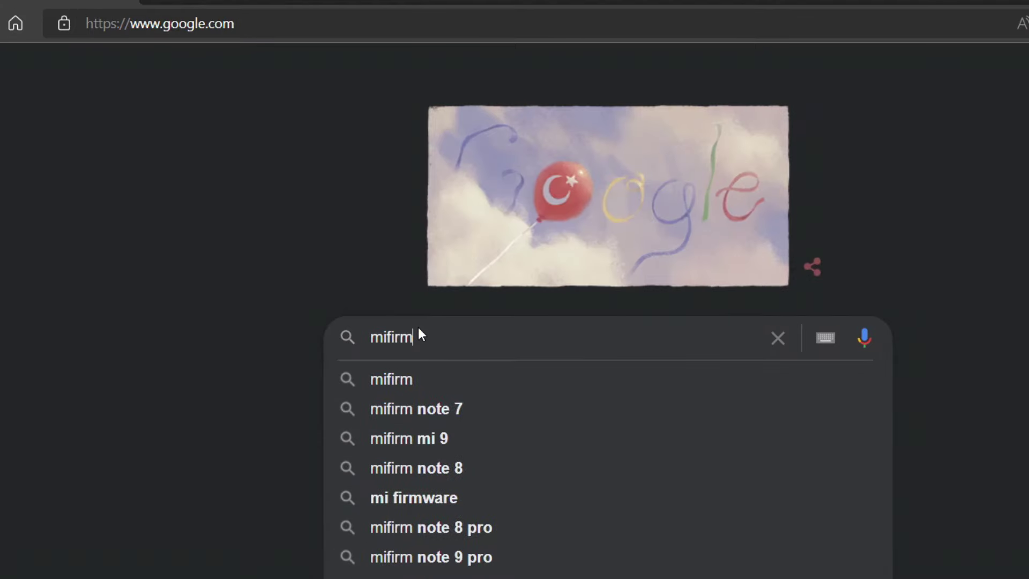
key("Return")
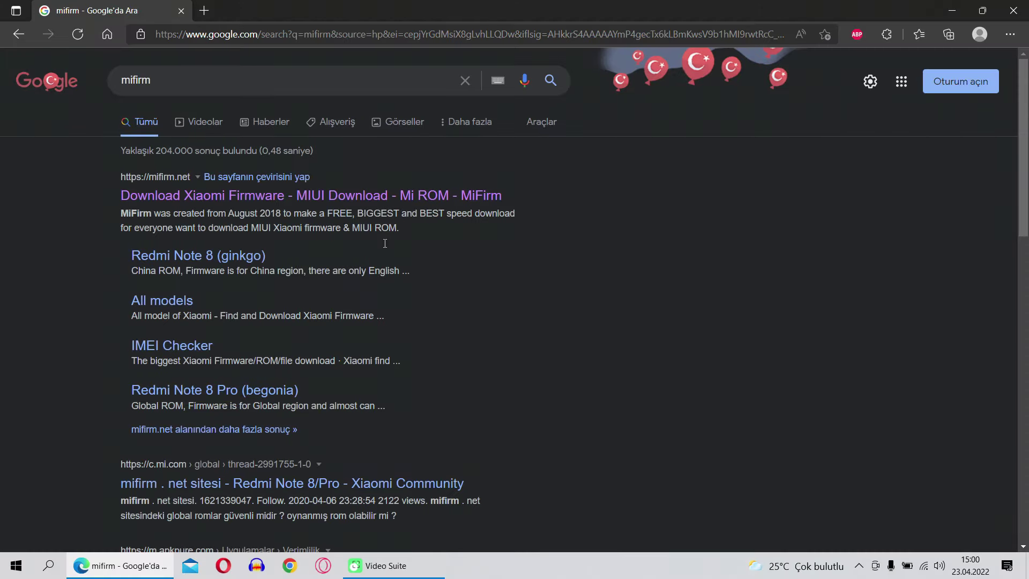
left_click(181, 197)
- Filter the Xiaomi Firmware Library by "apoll" and open the Mi 10T 5G/10T Pro 5G/Redmi K30S (apollo) page
scroll(317, 268, "down", 5)
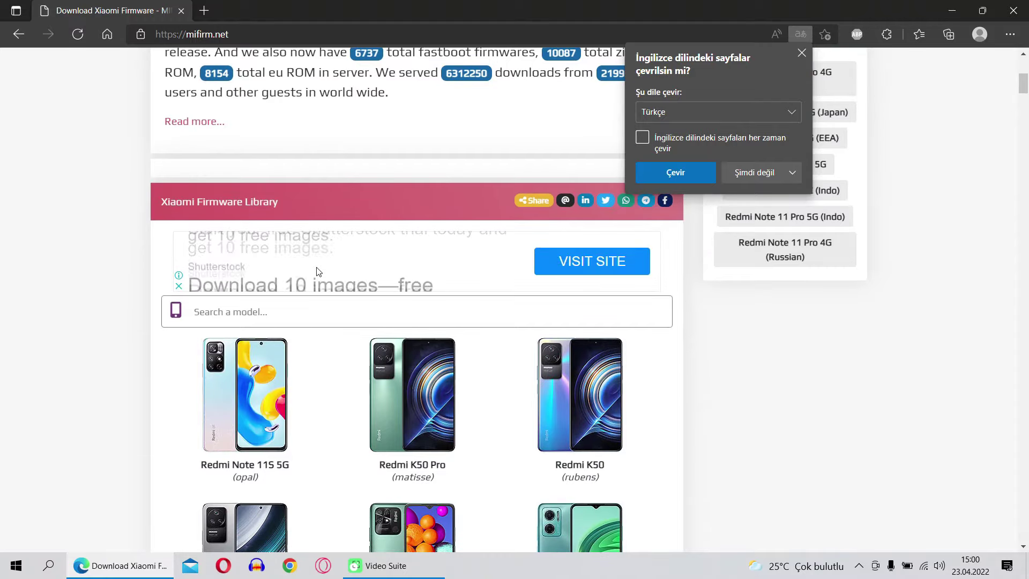
scroll(250, 299, "down", 5)
scroll(242, 322, "up", 4)
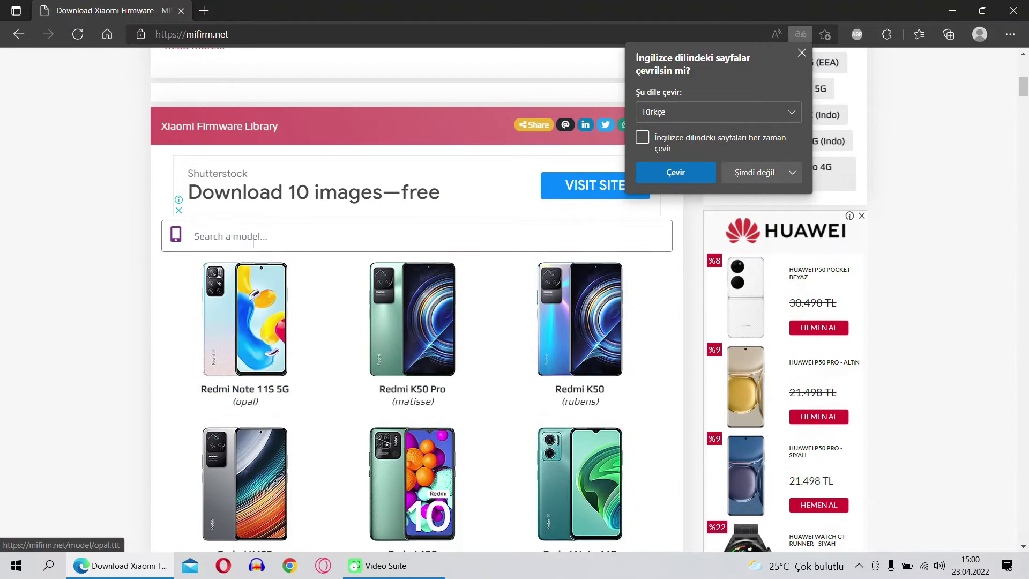
type("a")
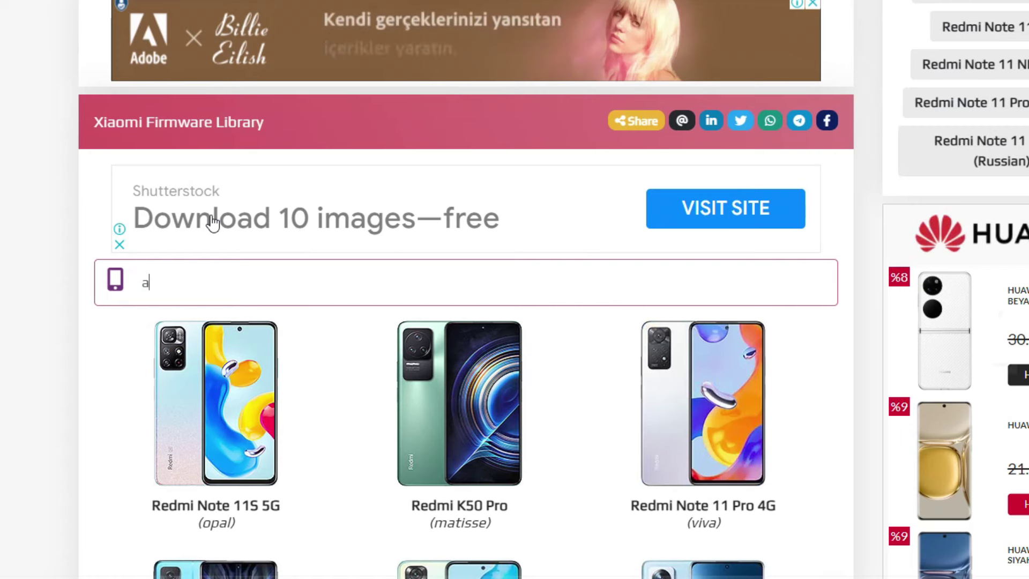
type("poll")
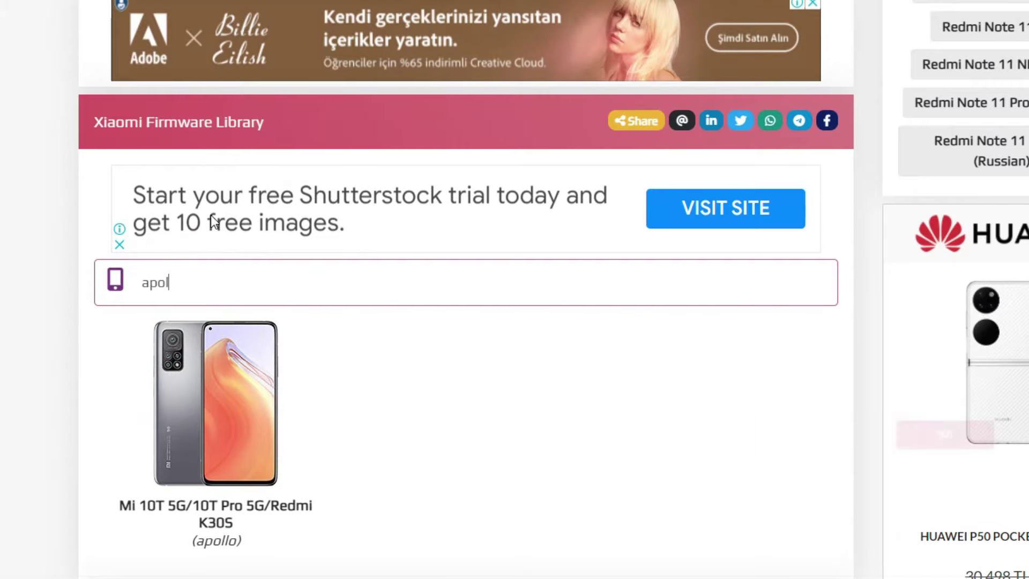
scroll(214, 258, "down", 3)
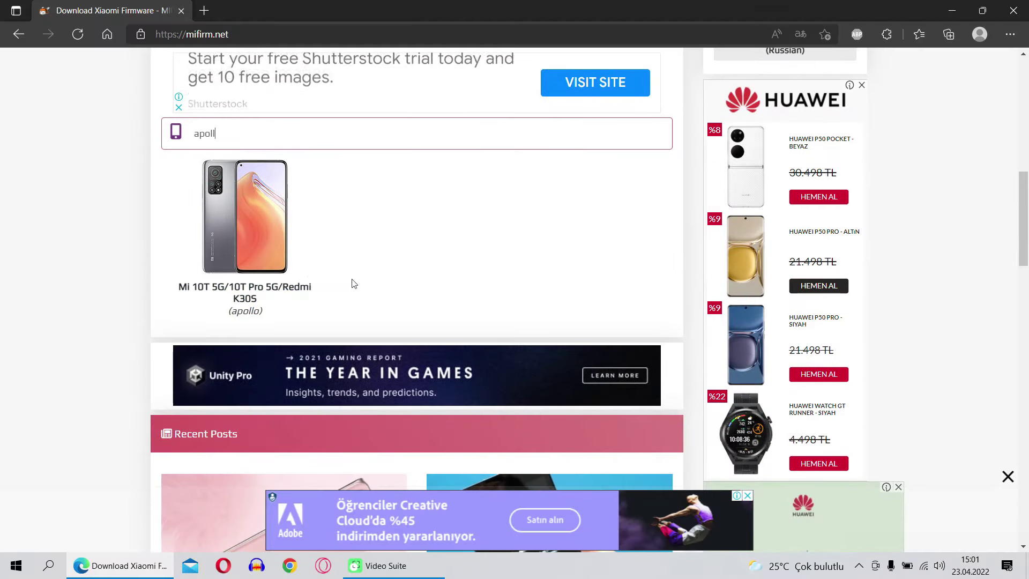
left_click(292, 261)
- Find the apollo firmware list, dismiss the banner ad and switch the list to the Global region
scroll(300, 268, "down", 10)
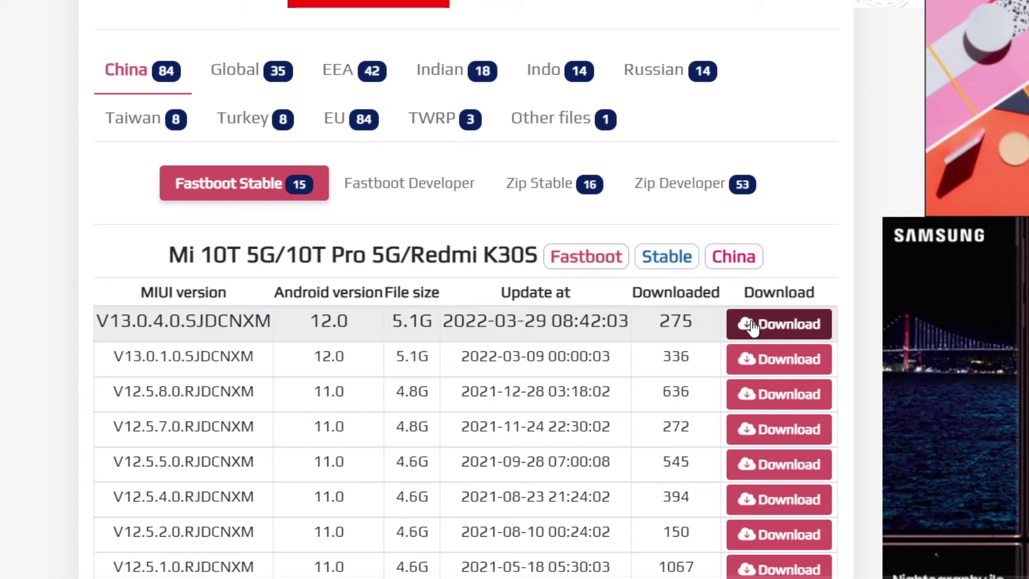
left_click(752, 326)
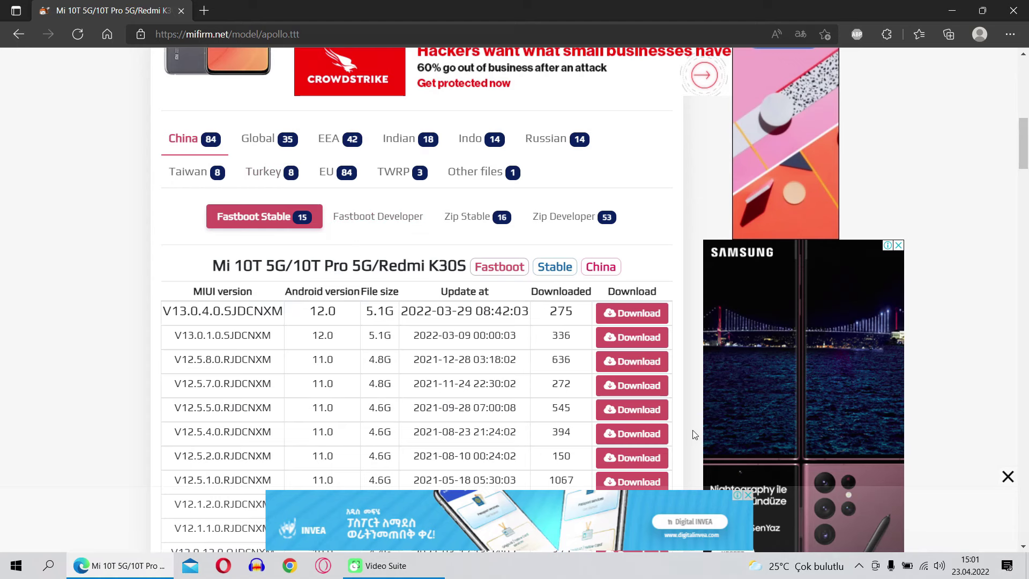
left_click(748, 495)
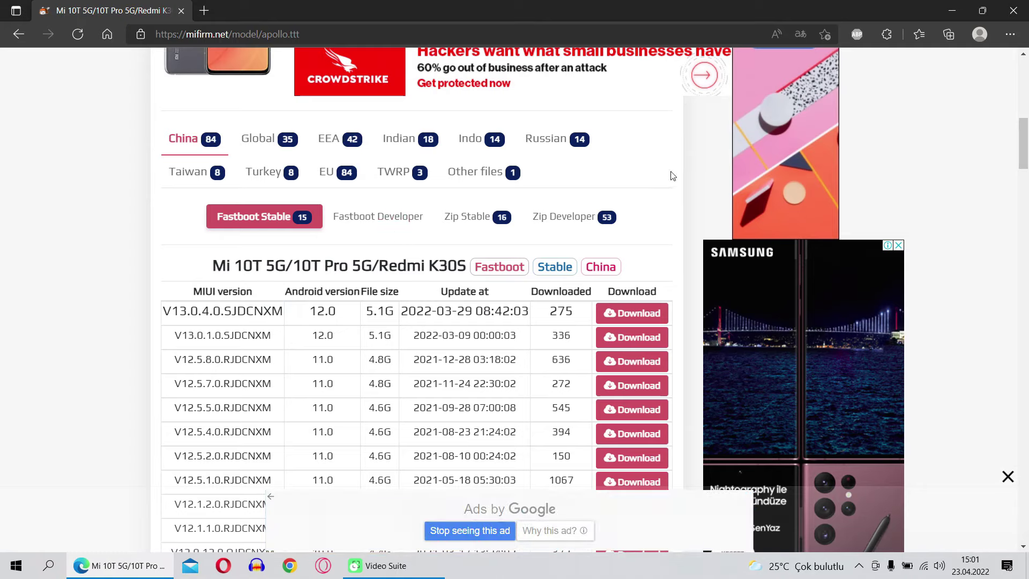
left_click(276, 140)
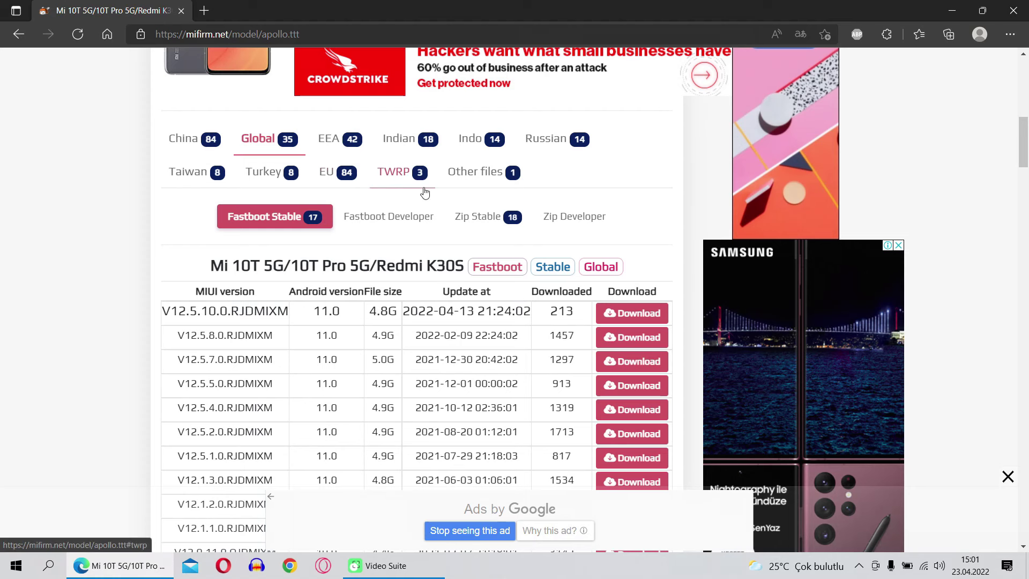
- Review the Global Fastboot Stable versions and highlight the V12.0.8.0.QJDMIXM row
scroll(209, 244, "down", 2)
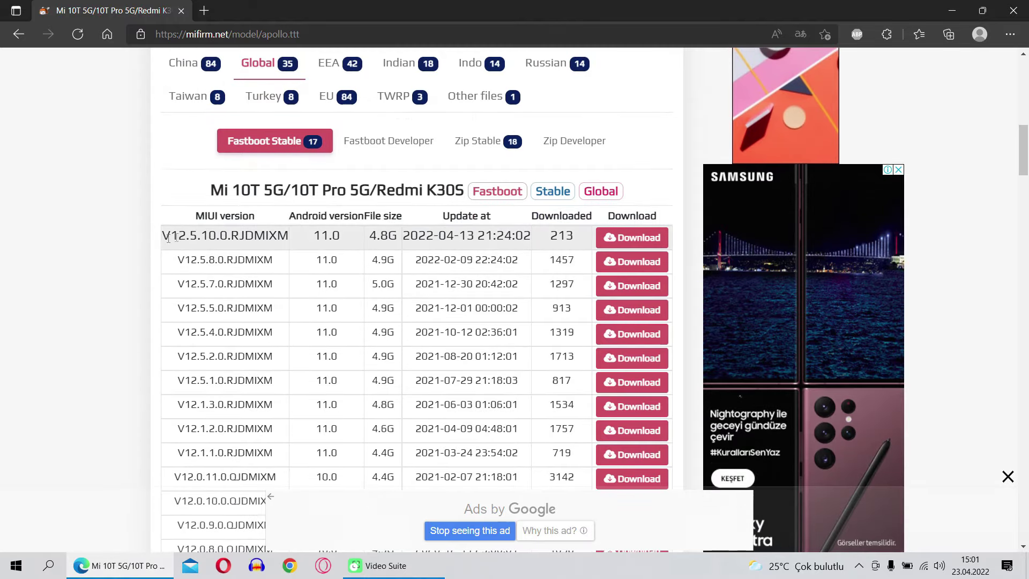
scroll(230, 258, "up", 1)
scroll(230, 257, "up", 1)
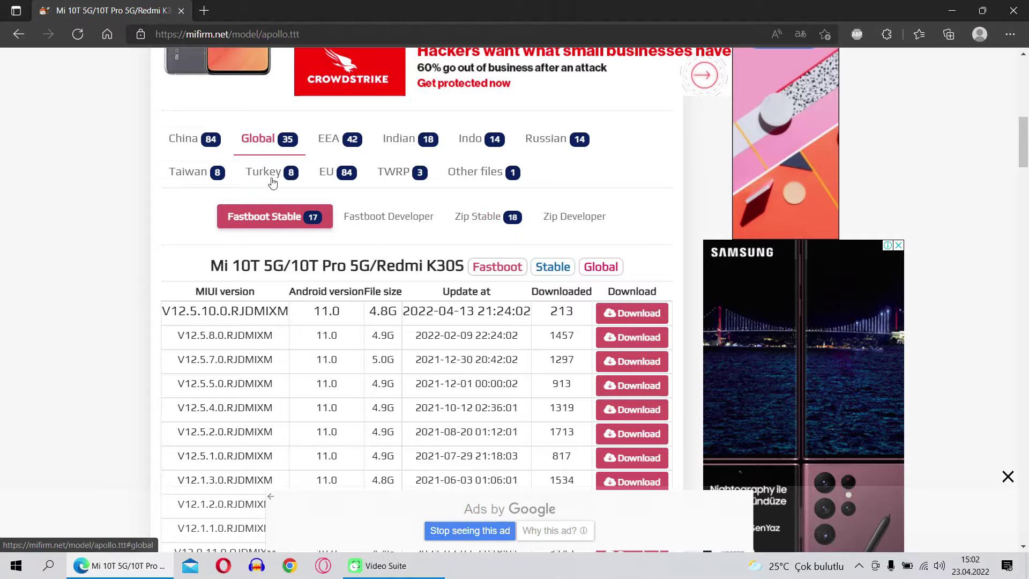
scroll(276, 215, "down", 4)
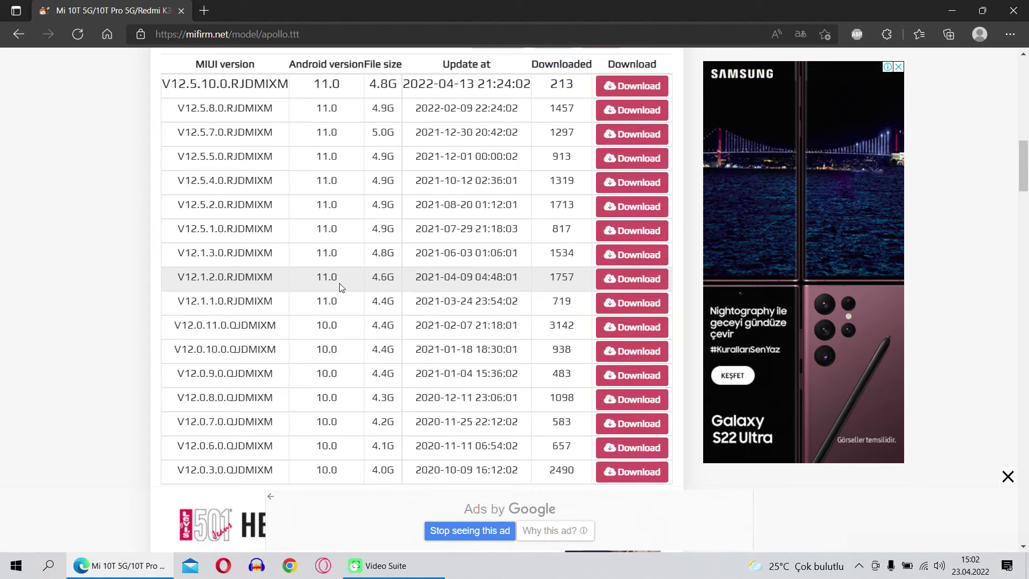
left_click_drag(177, 398, 630, 399)
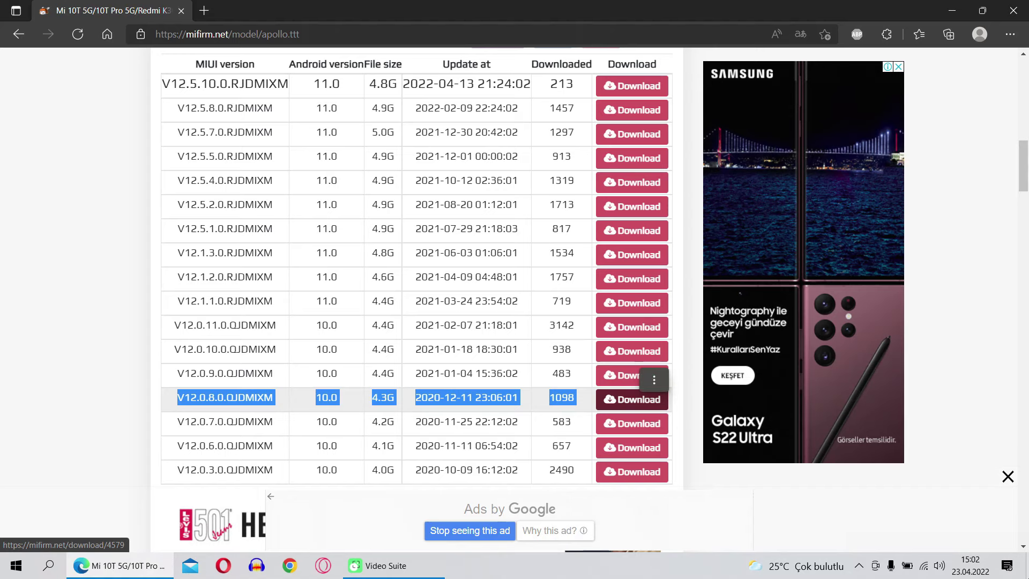
- Show the desktop to point out the downloaded apollo firmware archive, and return to the browser
left_click(1026, 566)
left_click(180, 226)
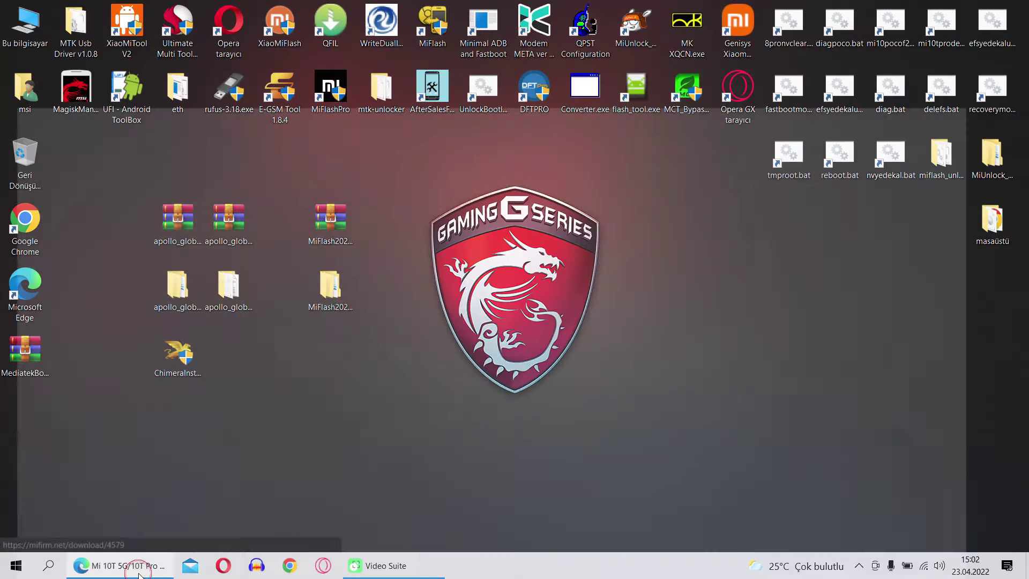
left_click(120, 566)
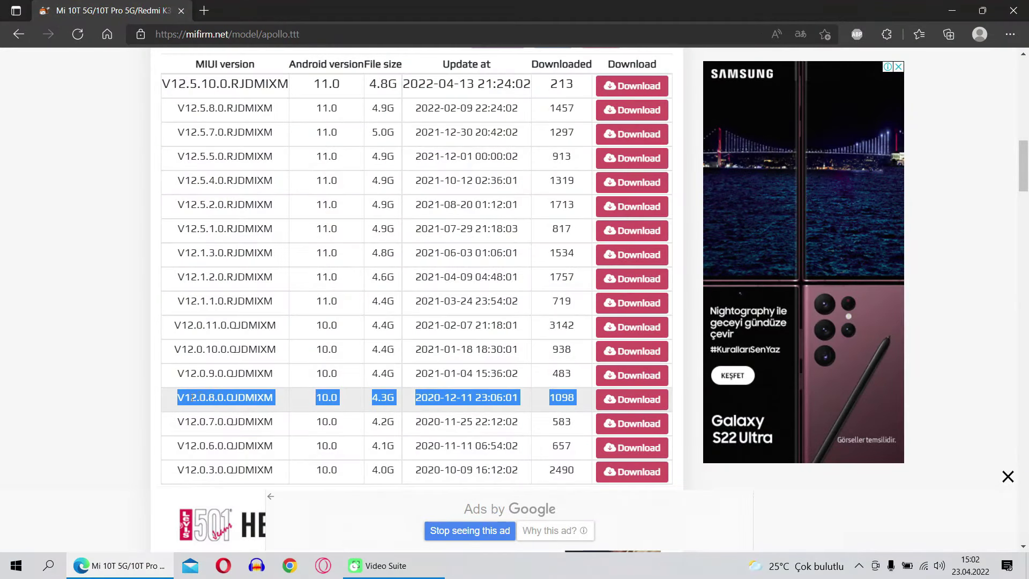
- Open the download page for V12.0.8.0.QJDMIXM and look over its file details and download servers
left_click(647, 407)
left_click(562, 365)
scroll(541, 352, "down", 10)
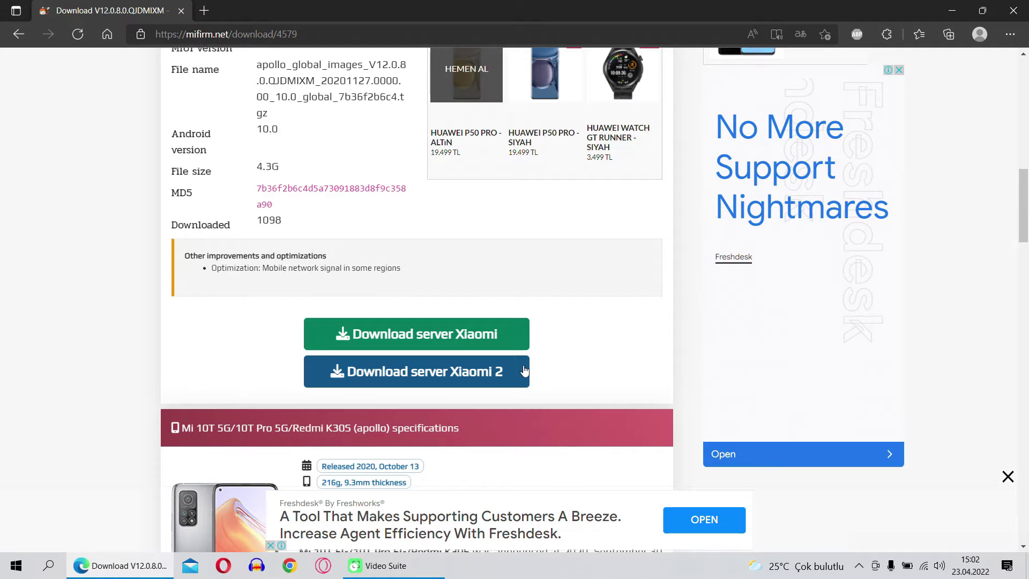
scroll(539, 375, "up", 2)
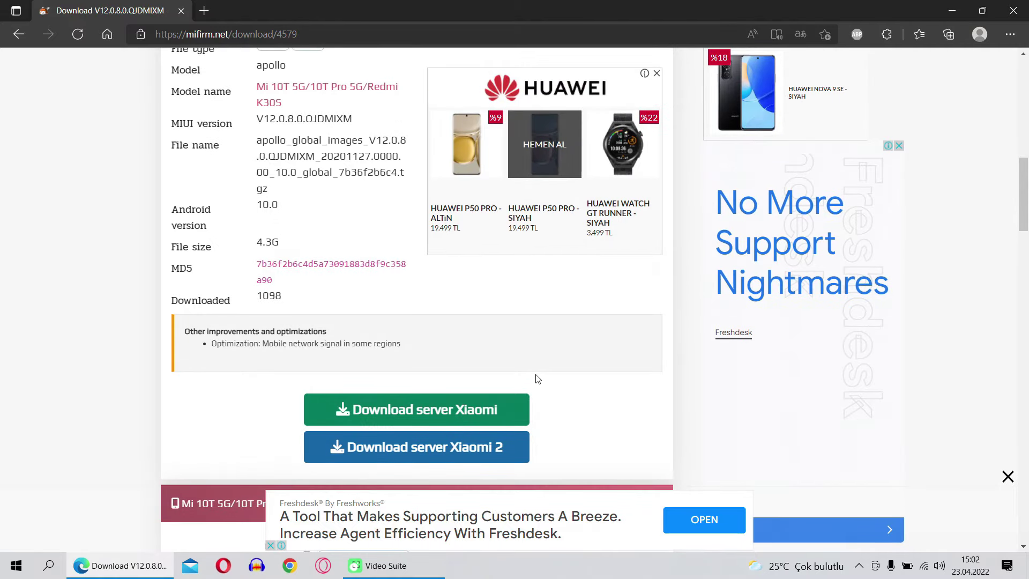
scroll(538, 379, "up", 7)
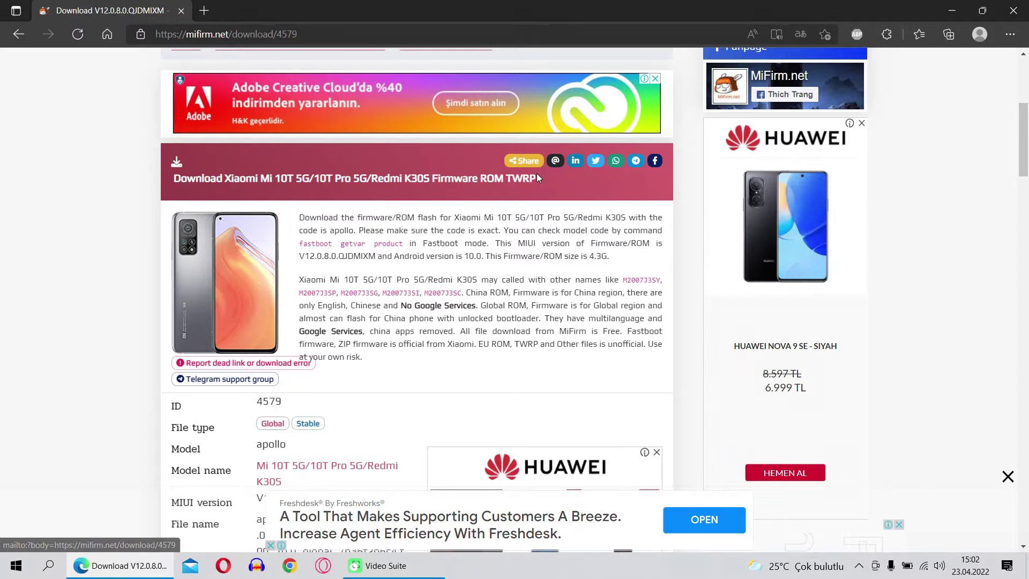
- Go back to the apollo model page, display the Global firmware list again and close the browser
left_click(18, 34)
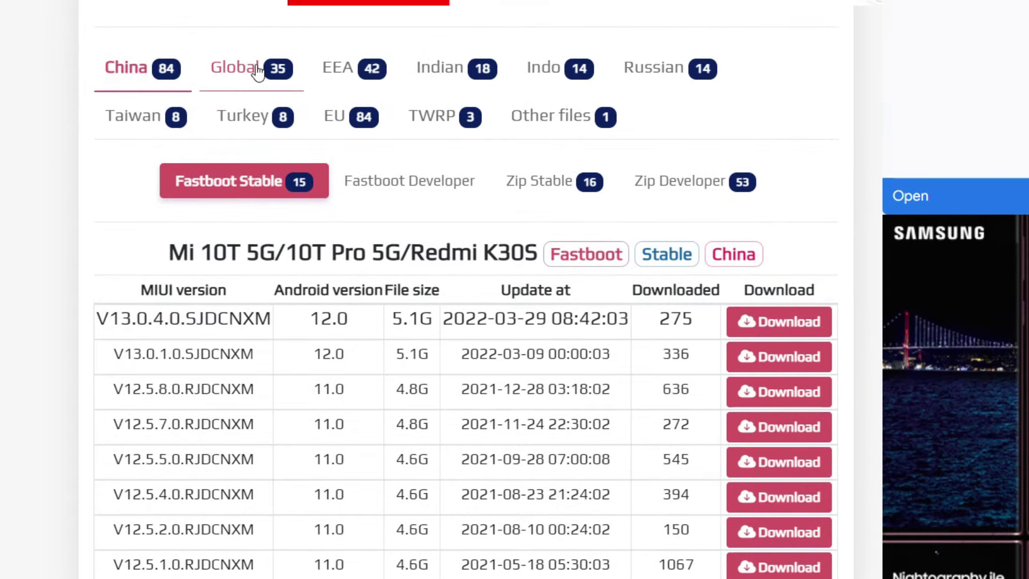
left_click(258, 72)
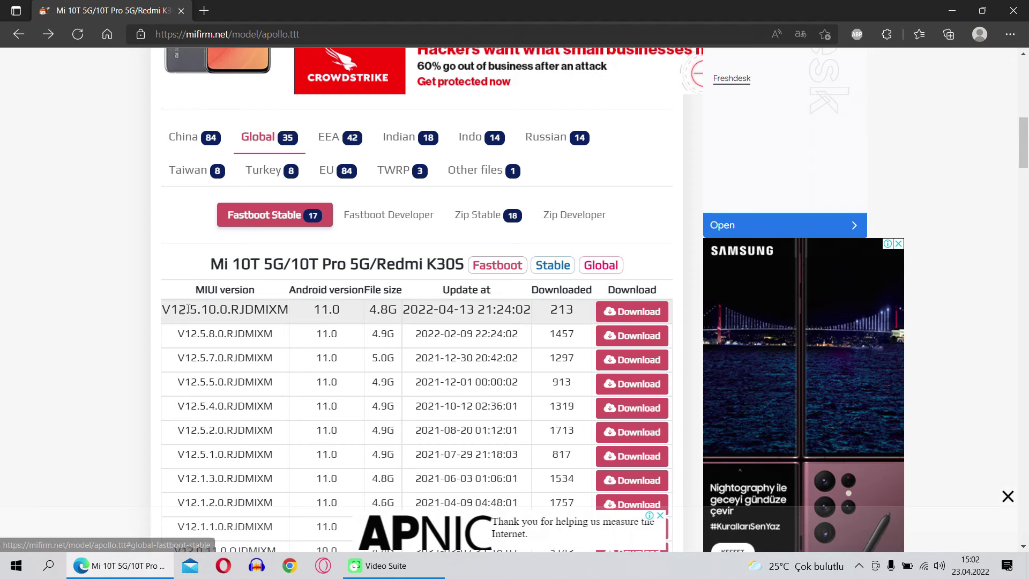
left_click(1014, 10)
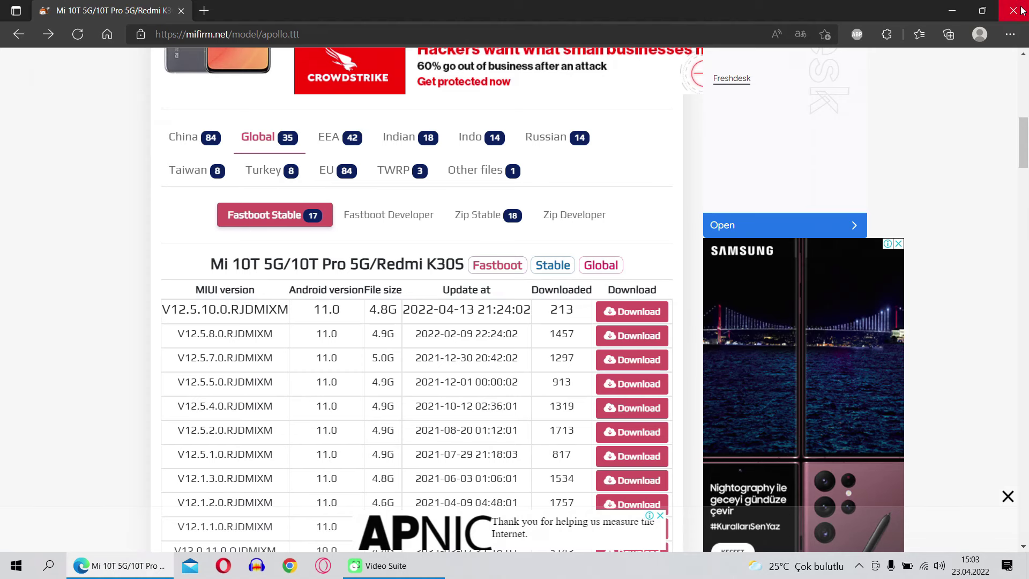
- Check the file name extensions option in the MiFlash20210226 folder, close the folder and point out the apollo firmware files on the desktop
left_click_drag(168, 220, 87, 213)
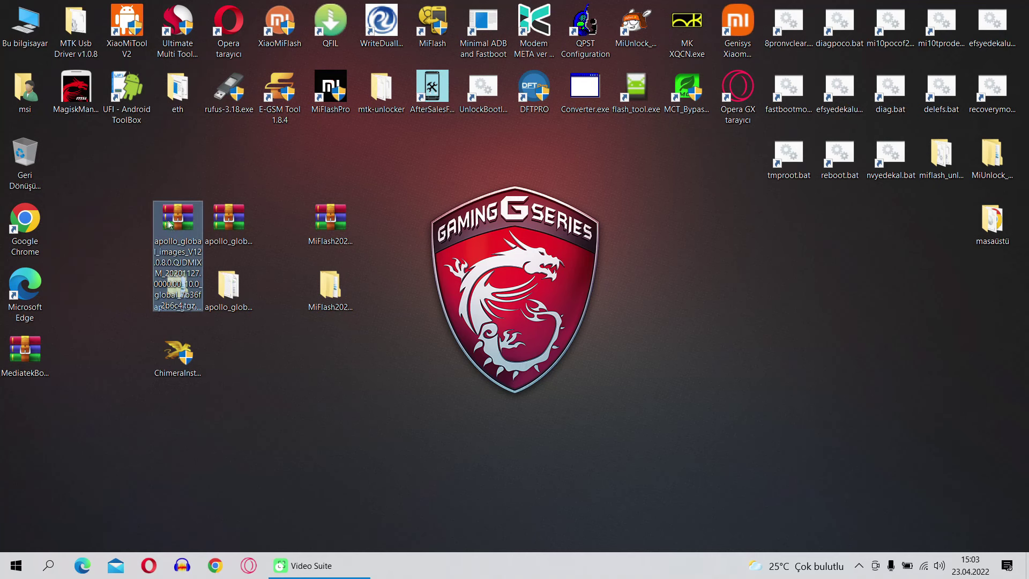
double_click(330, 284)
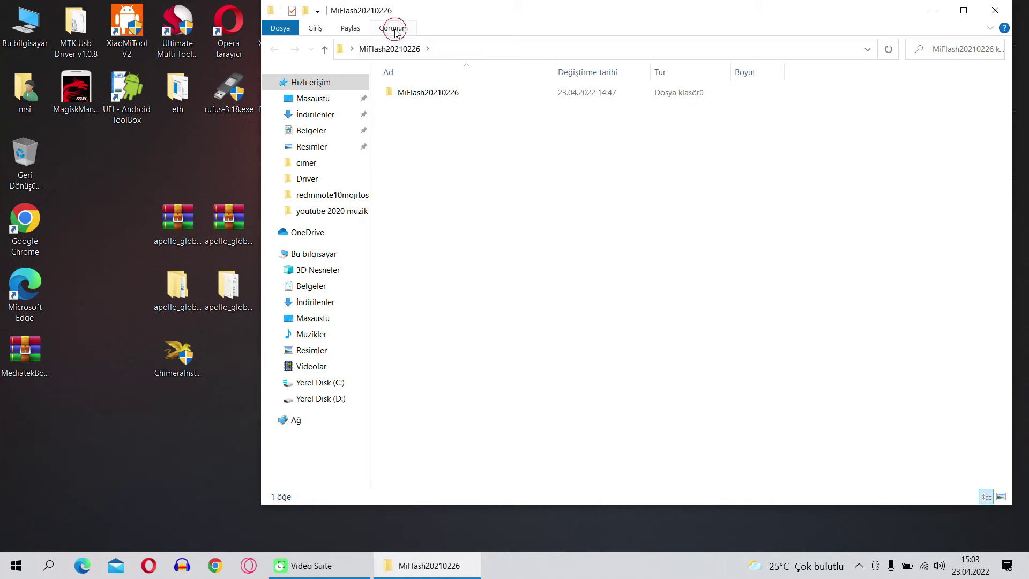
left_click(394, 29)
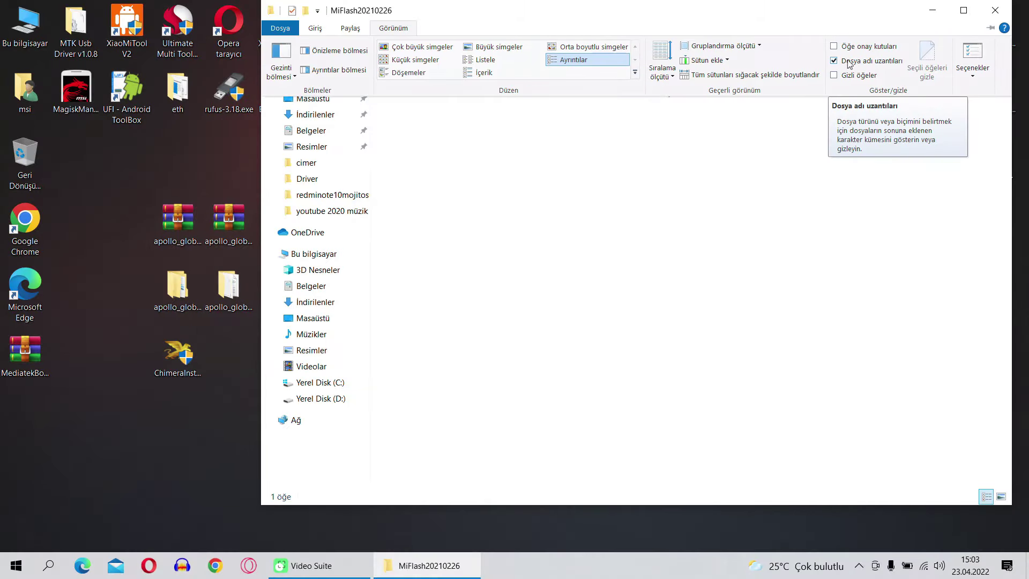
left_click(995, 12)
left_click(996, 12)
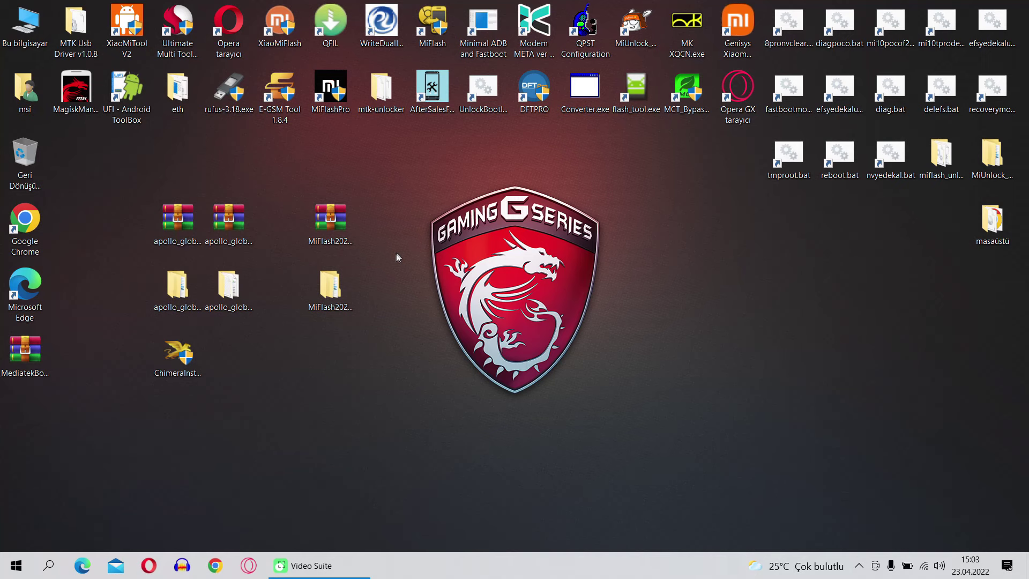
left_click(177, 227)
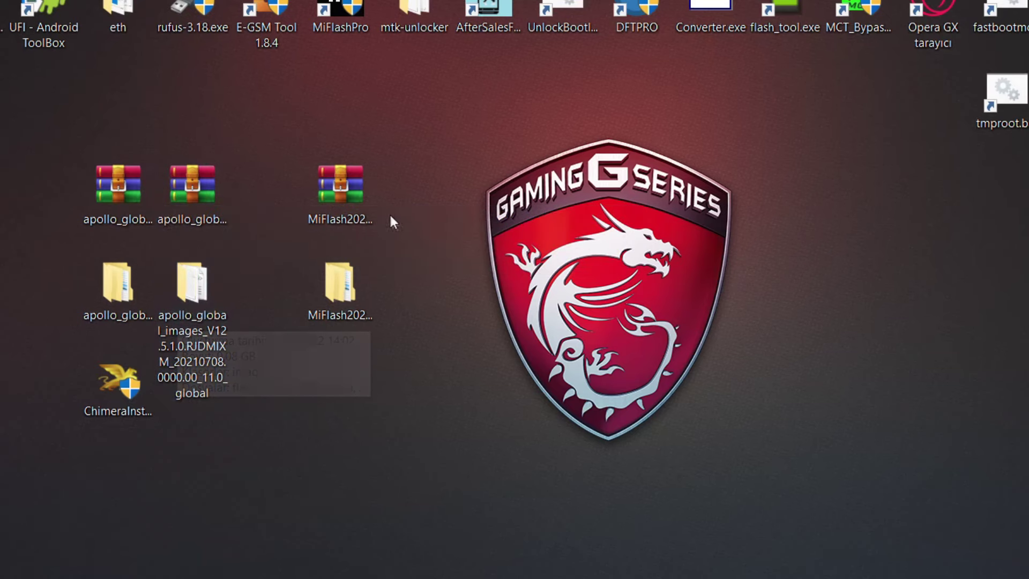
- Point out the MiFlash20210226.zip archive on the desktop, switch to Microsoft Edge and search Google for "notepad plus"
left_click(356, 179)
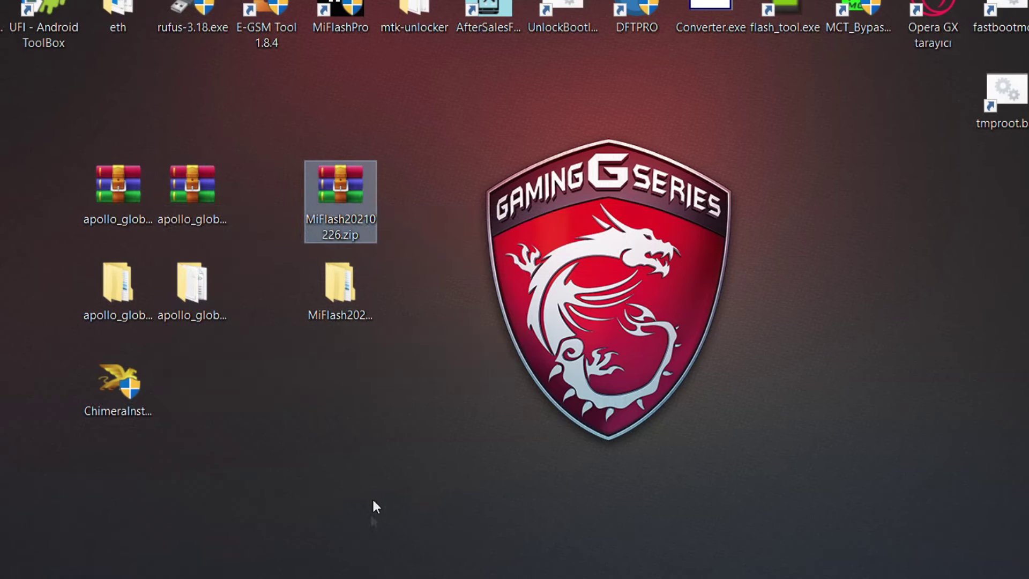
left_click(498, 371)
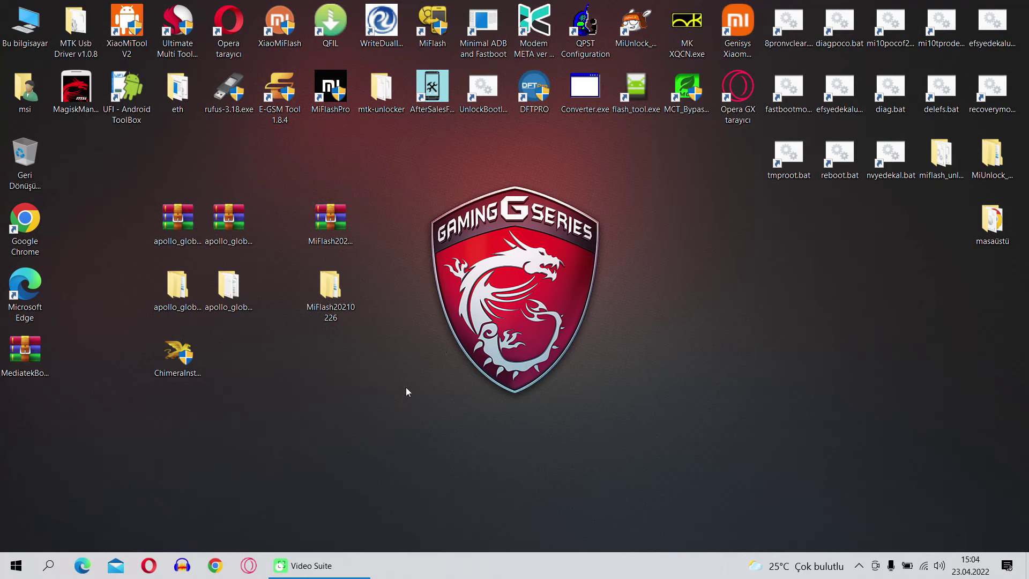
left_click(83, 562)
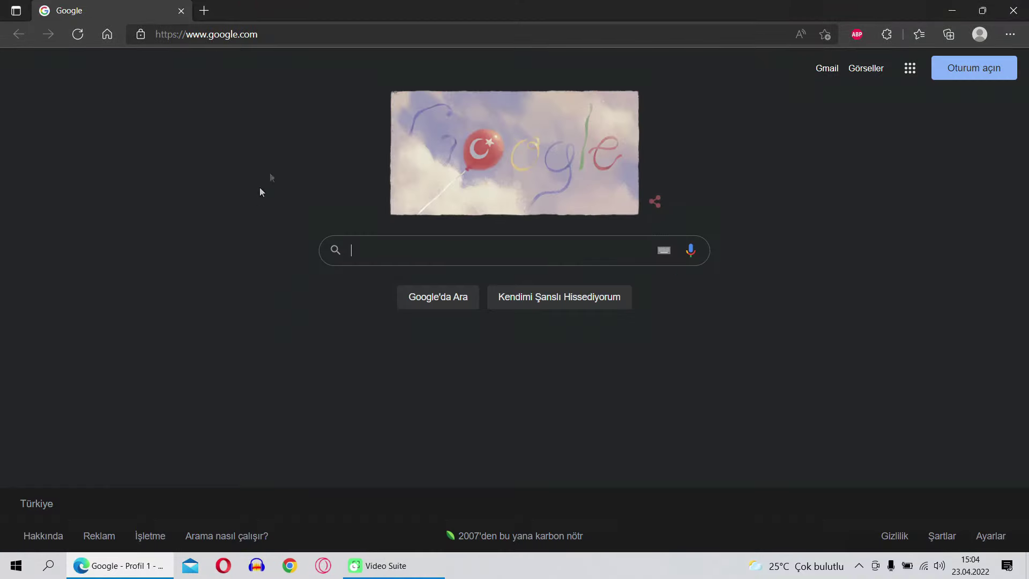
type("notepad")
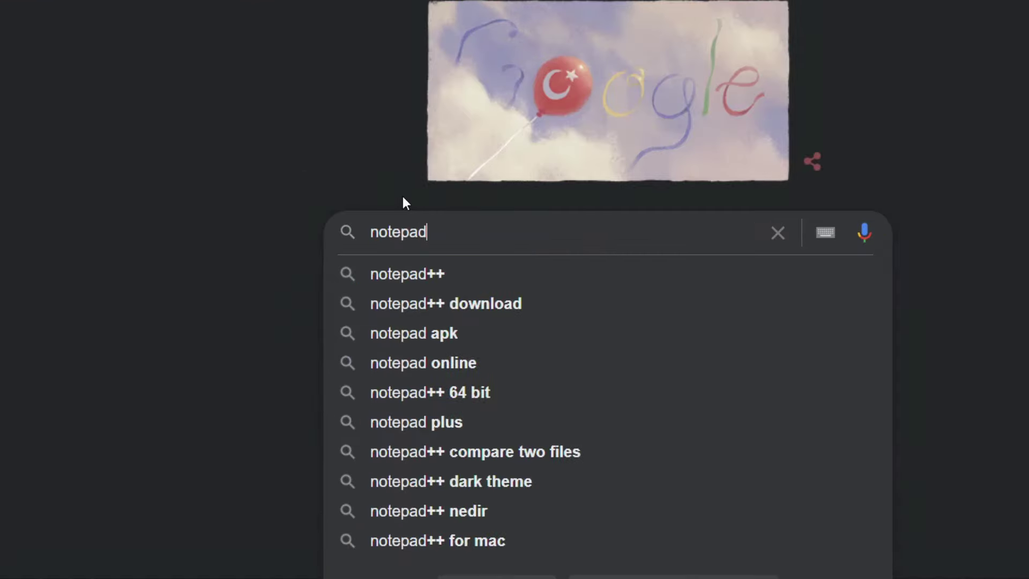
type(" plus")
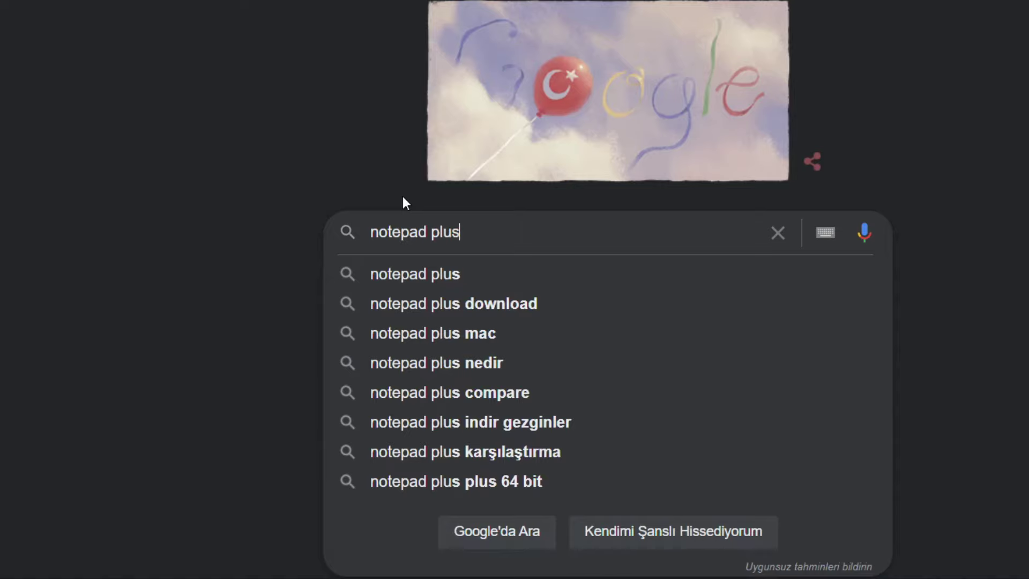
key("Return")
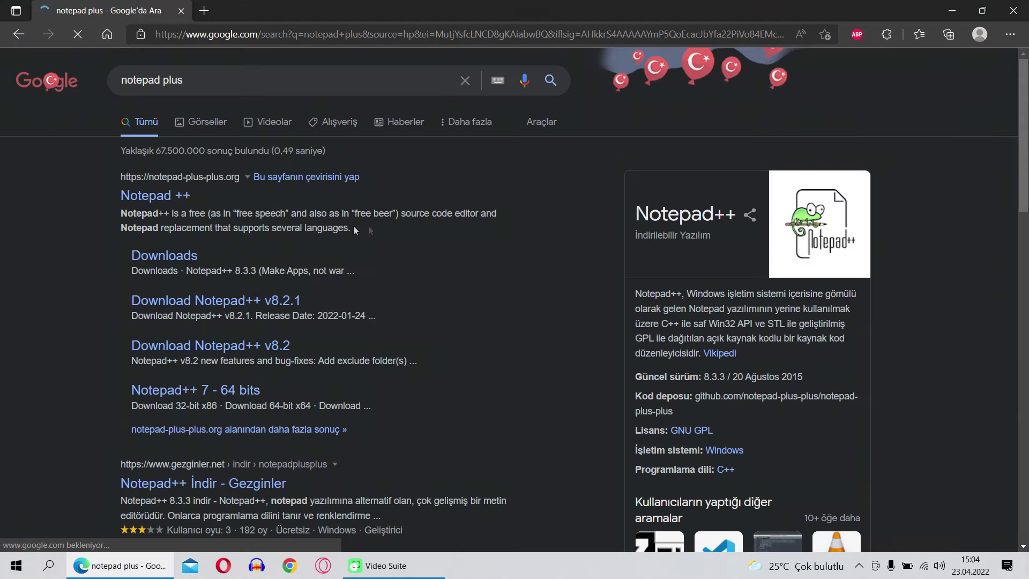
- Open the Notepad++ 8.3.3 download page on notepad-plus-plus.org, look over its installer options and close the browser
left_click(156, 196)
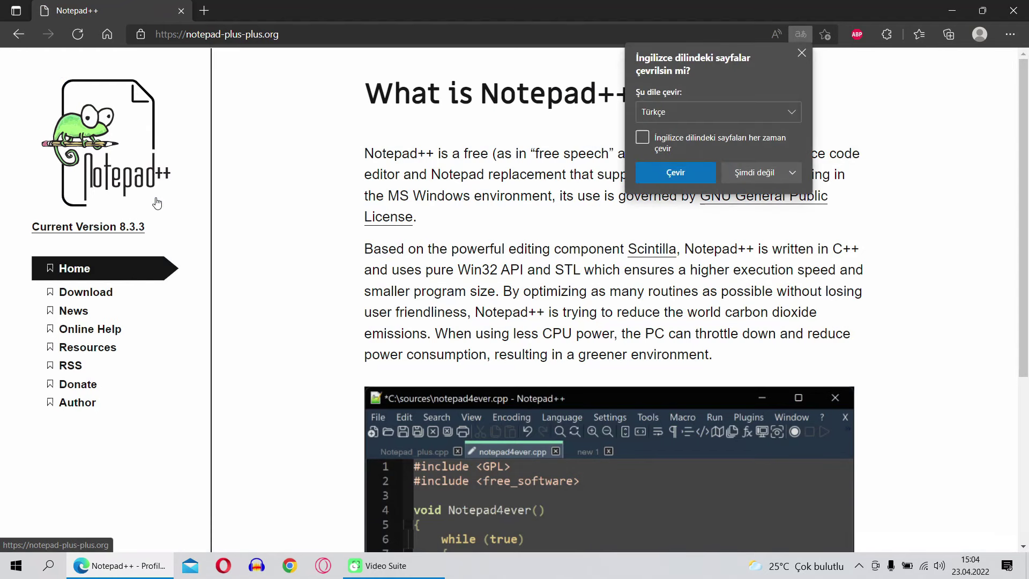
left_click(802, 53)
scroll(540, 177, "down", 5)
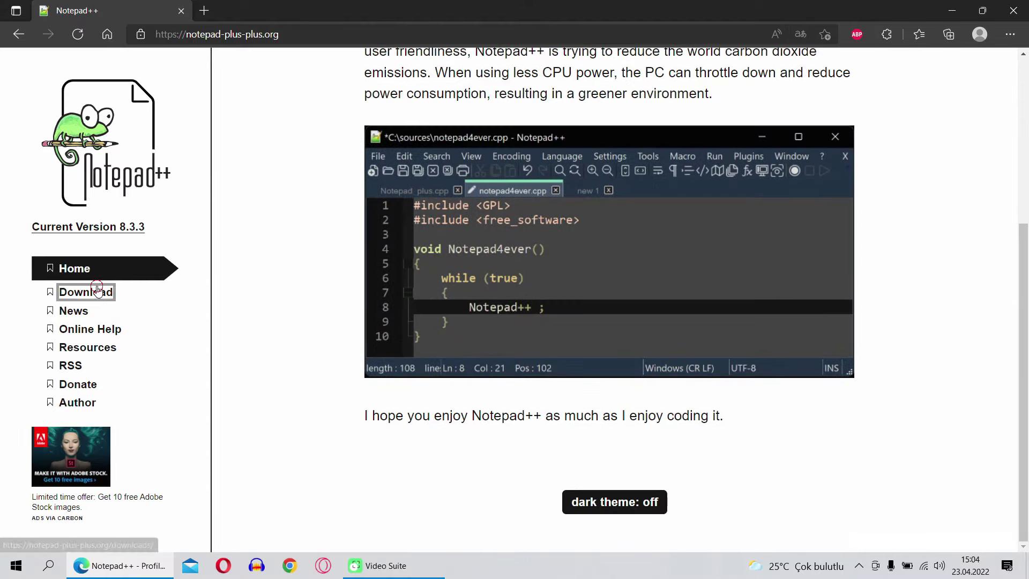
left_click(95, 291)
scroll(622, 171, "down", 5)
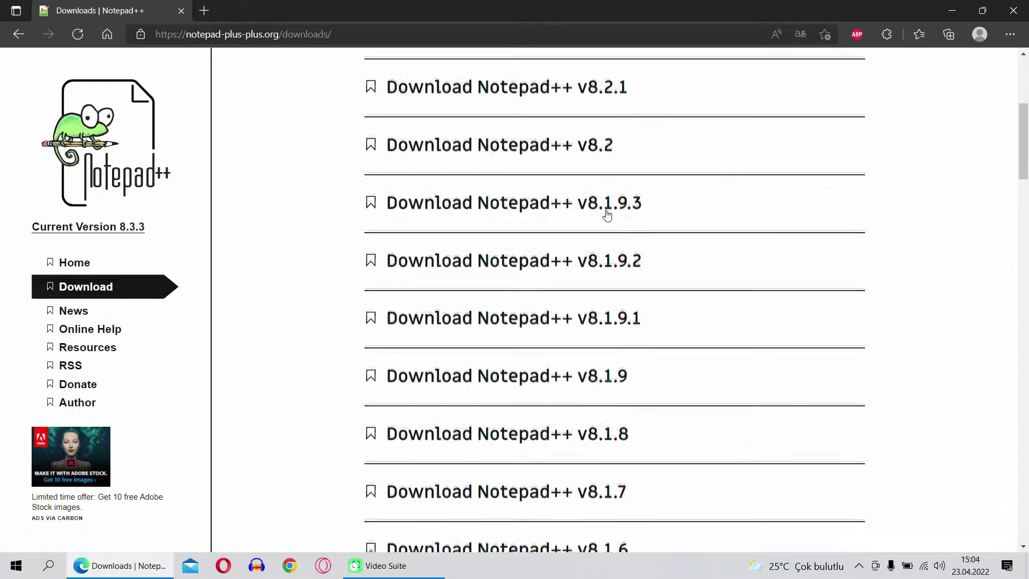
scroll(546, 185, "up", 5)
left_click(476, 159)
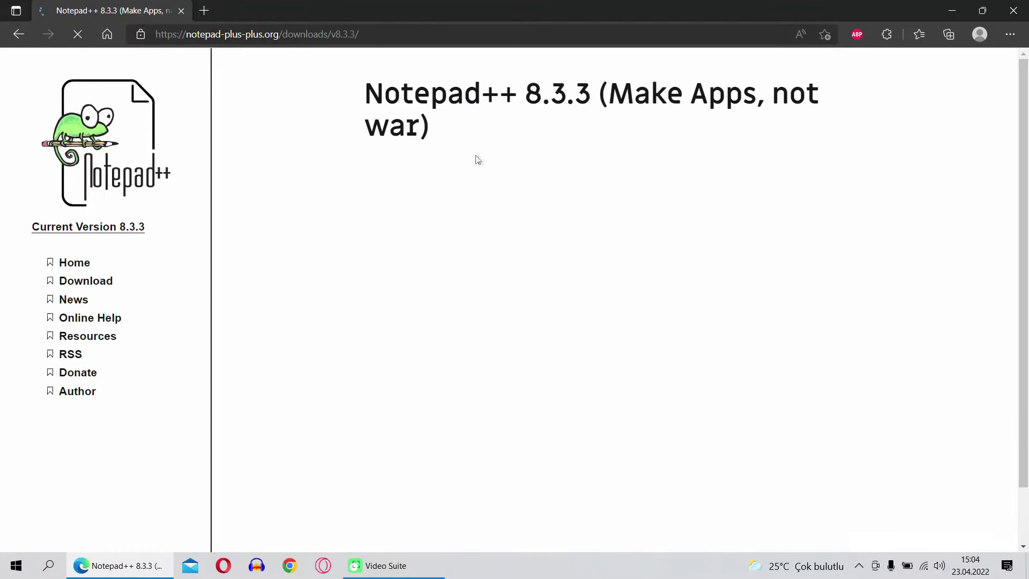
scroll(622, 322, "down", 4)
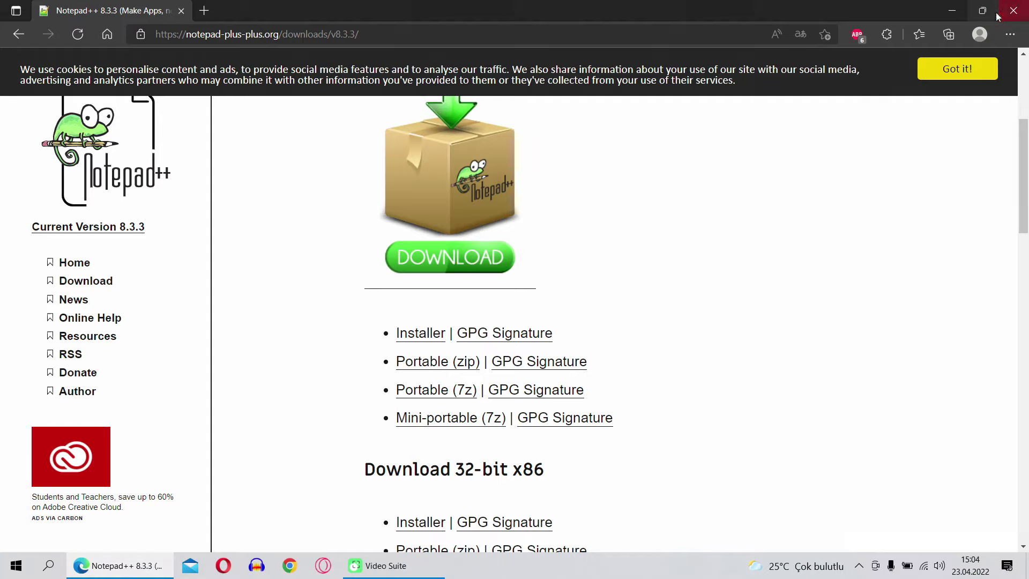
left_click(1018, 14)
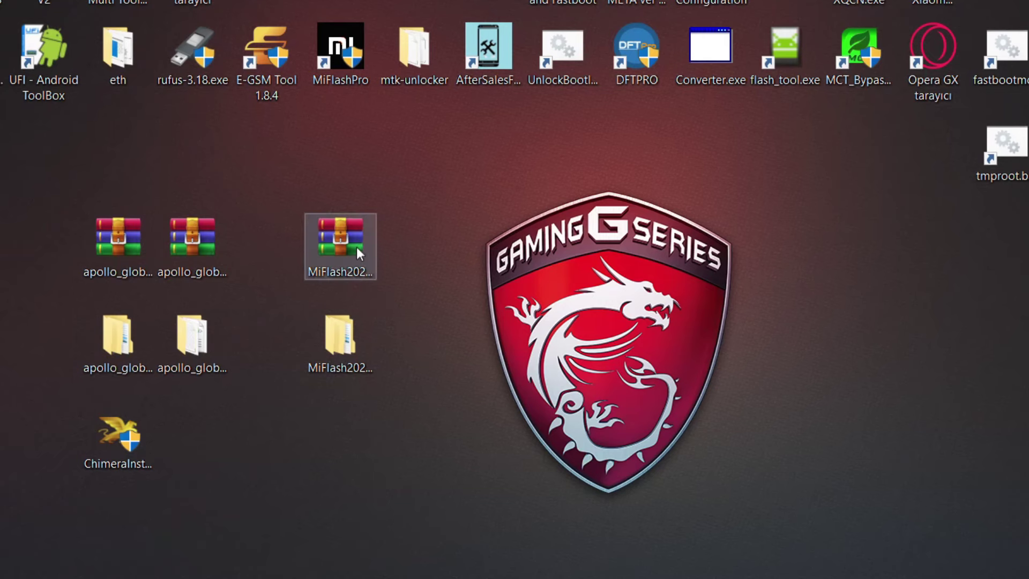
- Open the extracted MiFlash20210226 folder on the desktop and launch XiaoMiFlash.exe from its inner folder
left_click(338, 220)
left_click(339, 361)
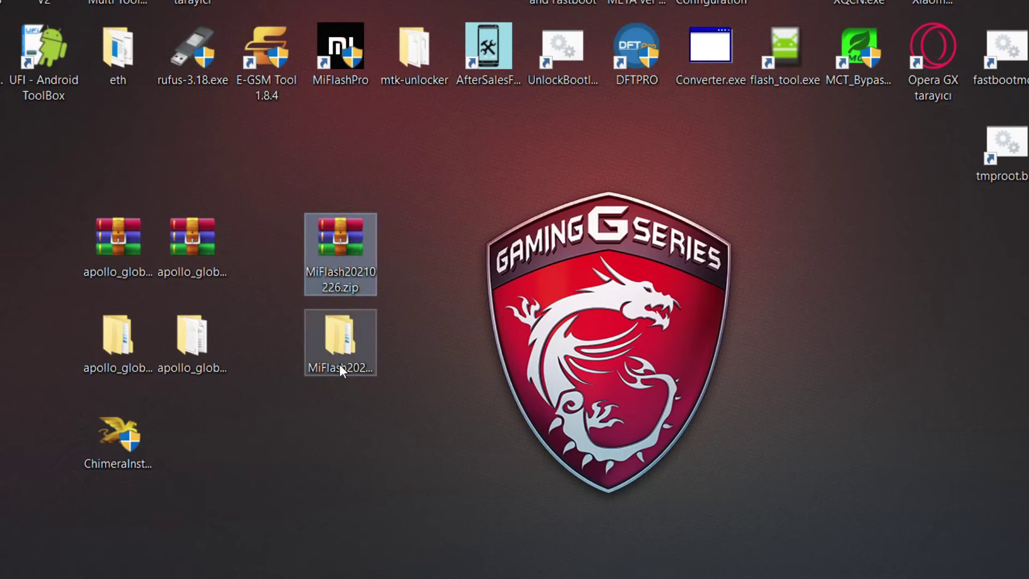
double_click(367, 343)
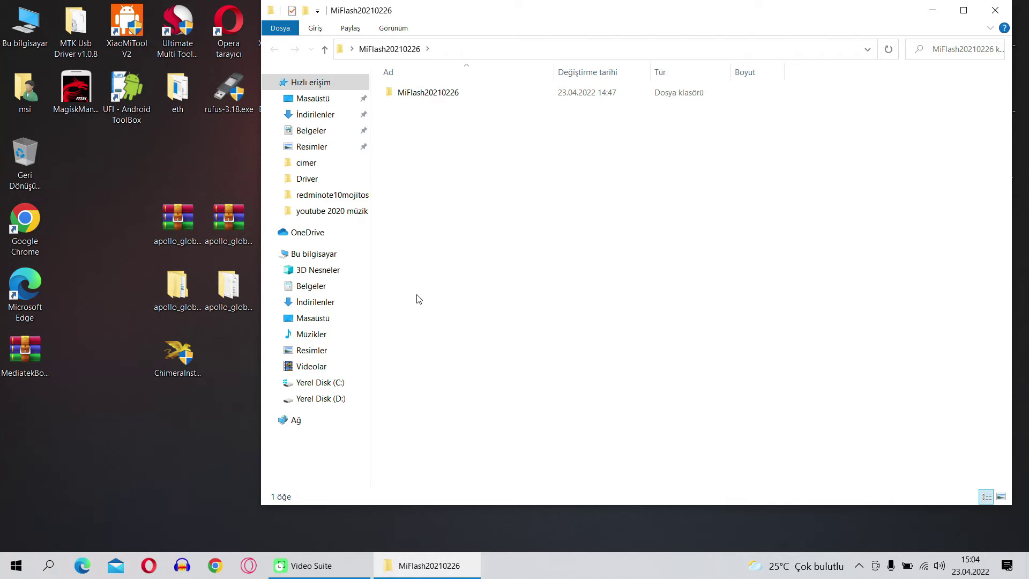
double_click(435, 98)
scroll(442, 102, "down", 2)
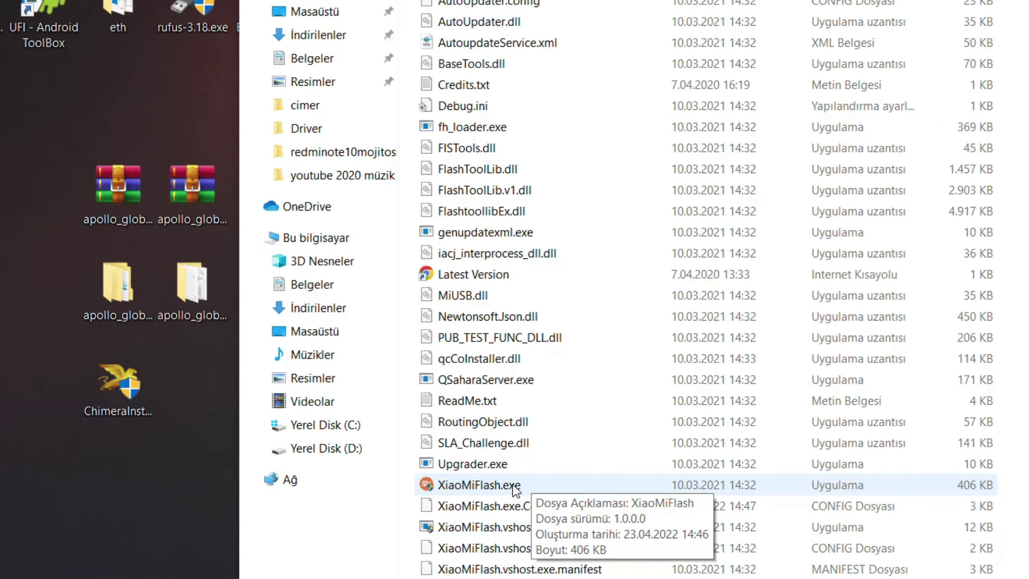
double_click(461, 485)
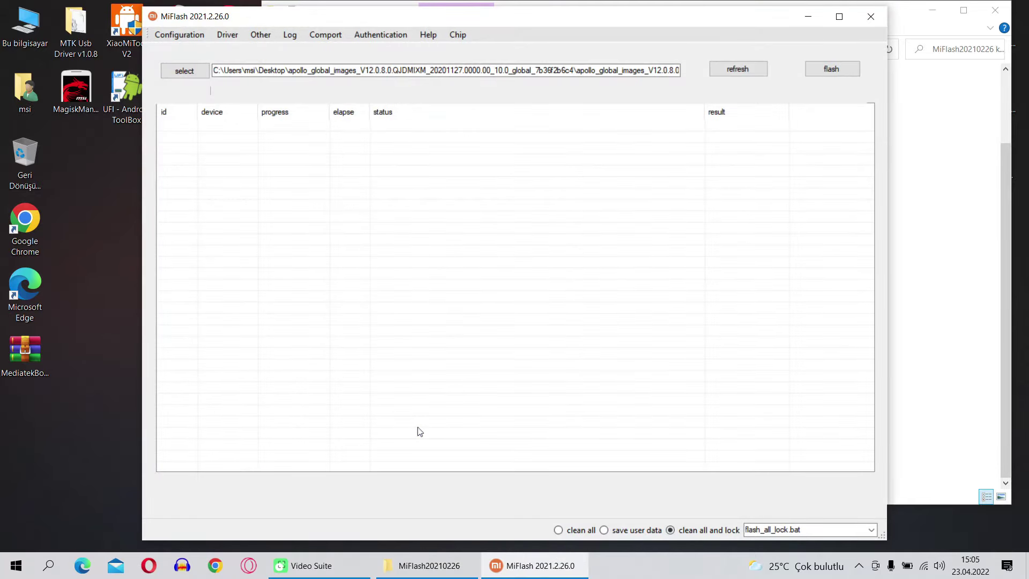
- Choose the inner apollo_global_images_V12.0.8.0.QJDMIXM_20201127.0000.00_10.0_global folder as the firmware path and set the flash mode to clean all
mouse_move(552, 23)
left_mouse_down()
mouse_move(571, 22)
mouse_move(554, 22)
left_mouse_up()
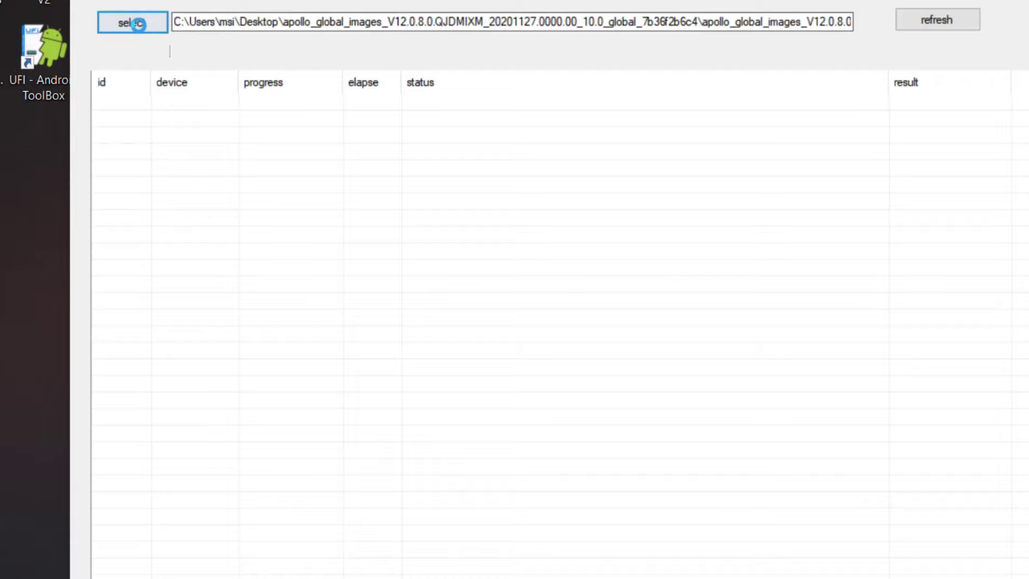
left_click(190, 72)
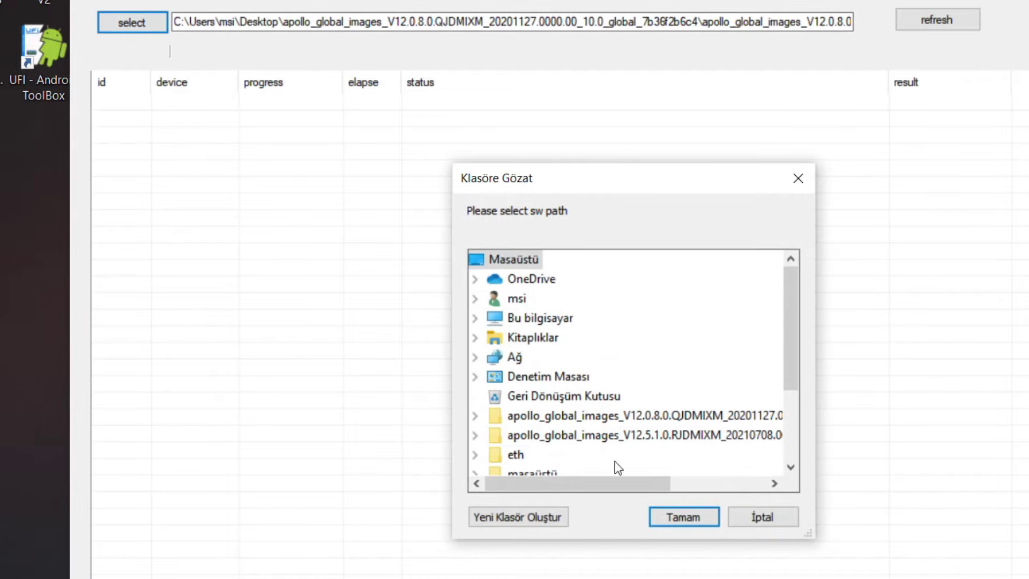
left_click_drag(585, 485, 667, 486)
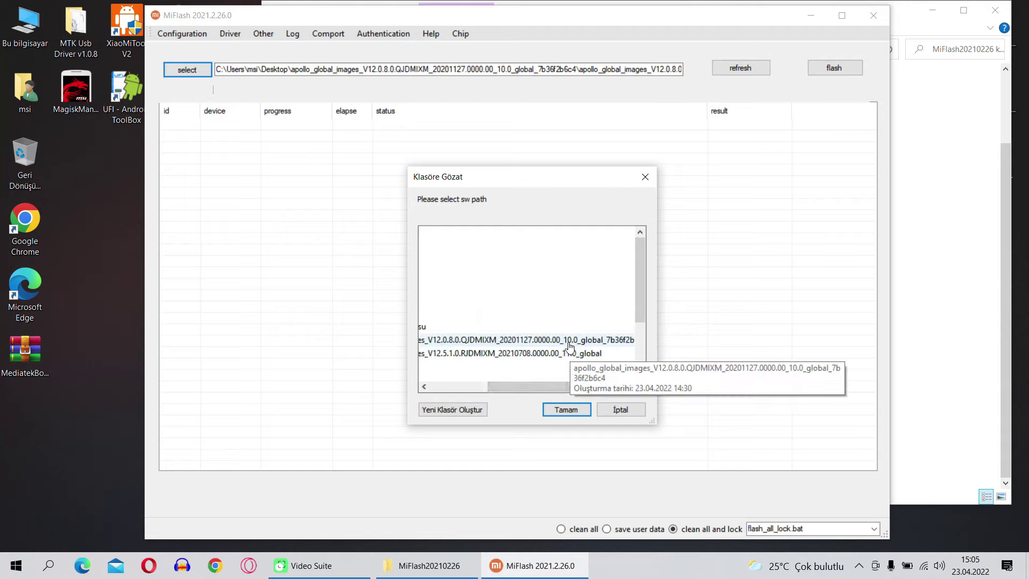
left_click_drag(539, 387, 564, 392)
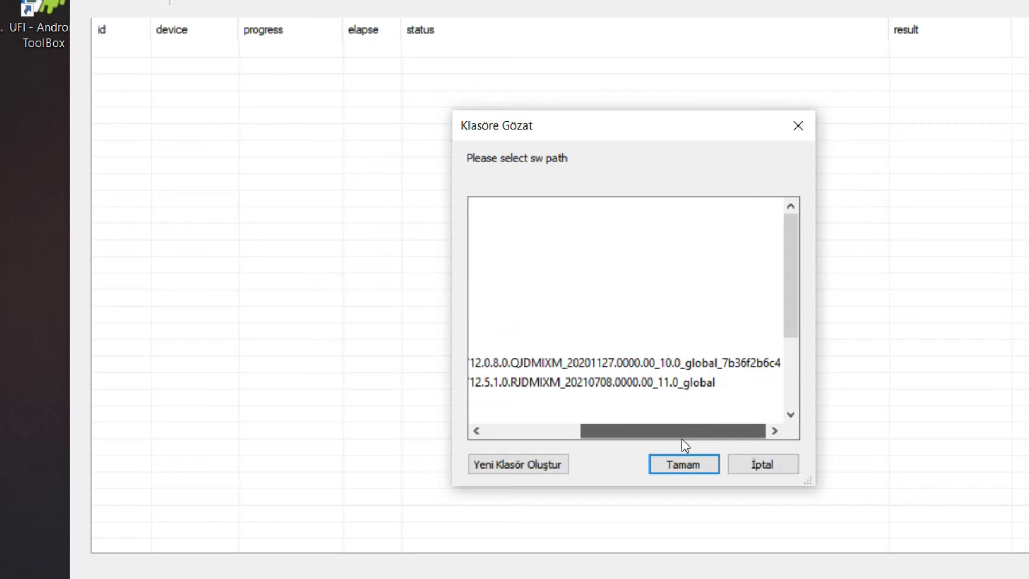
left_click_drag(681, 435, 586, 435)
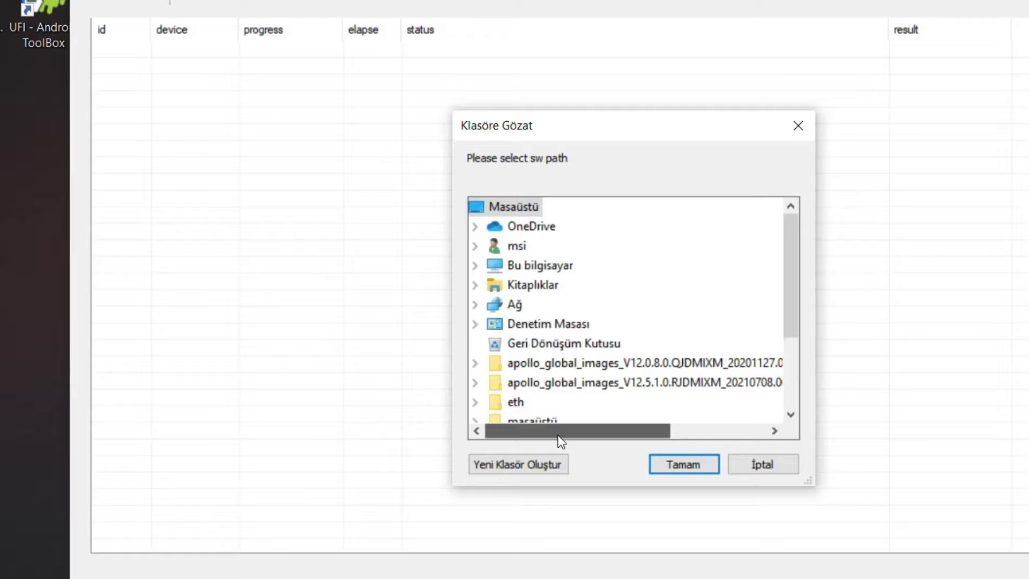
left_click(590, 370)
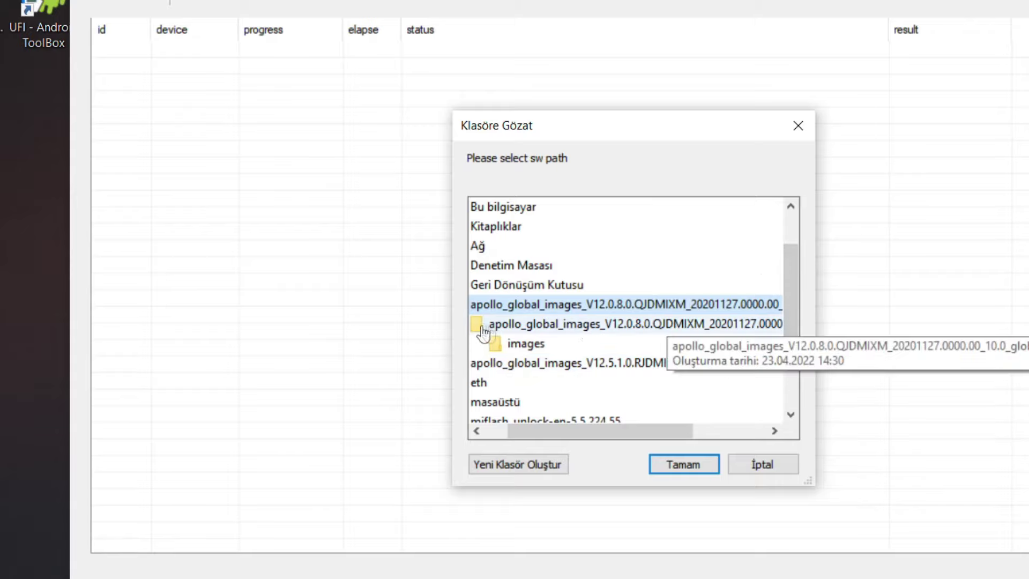
left_click(555, 331)
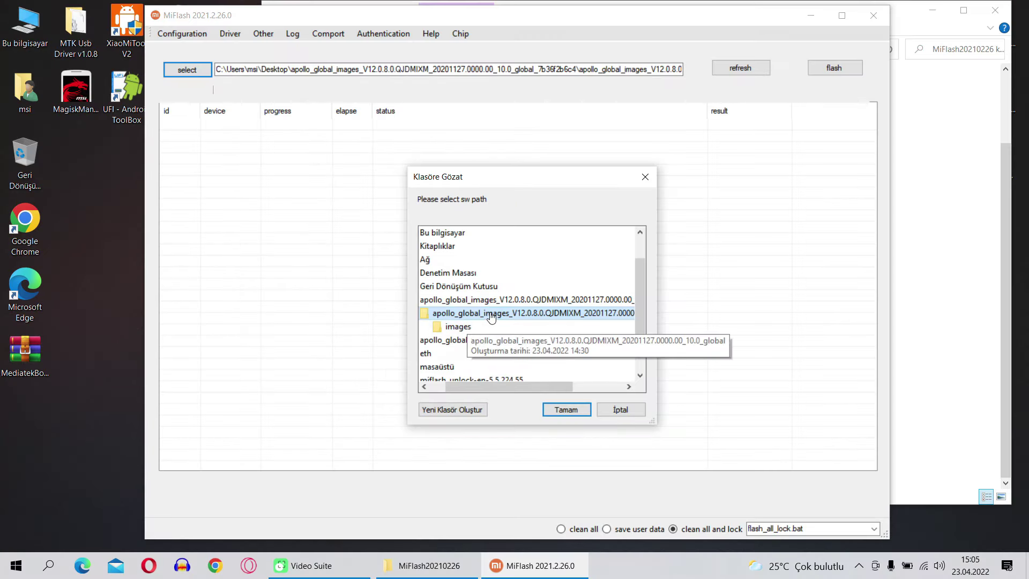
left_click(581, 413)
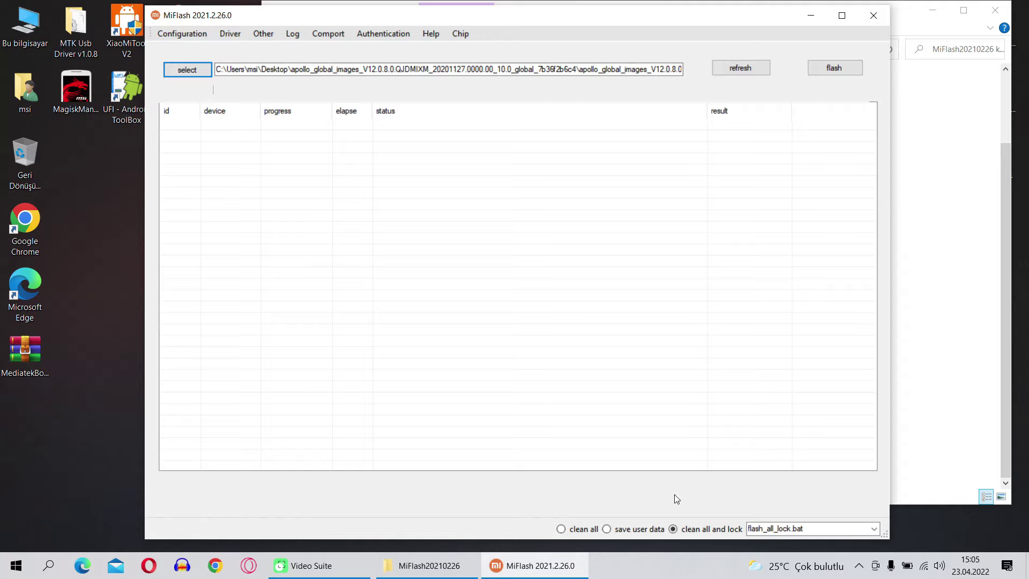
left_click(561, 529)
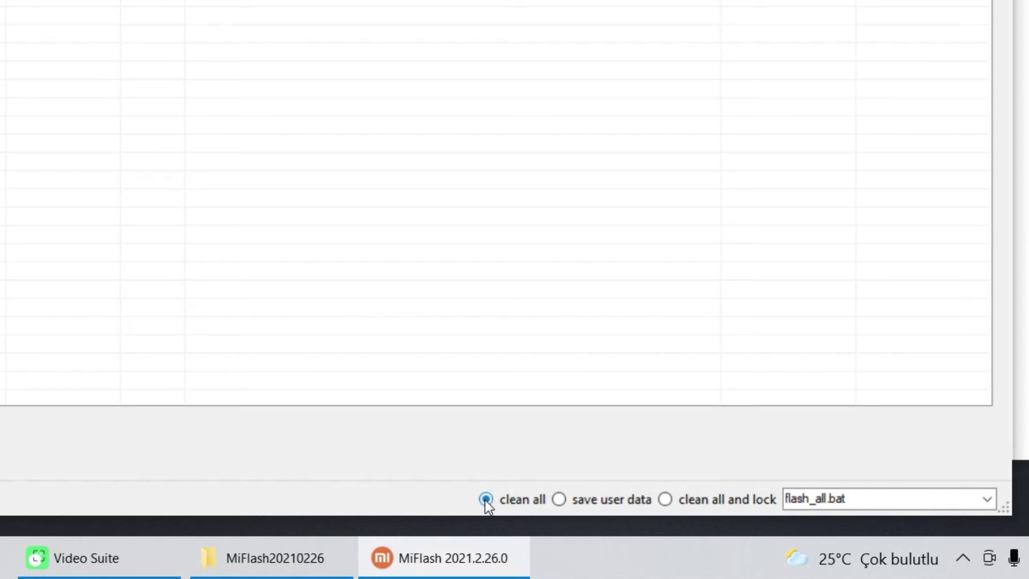
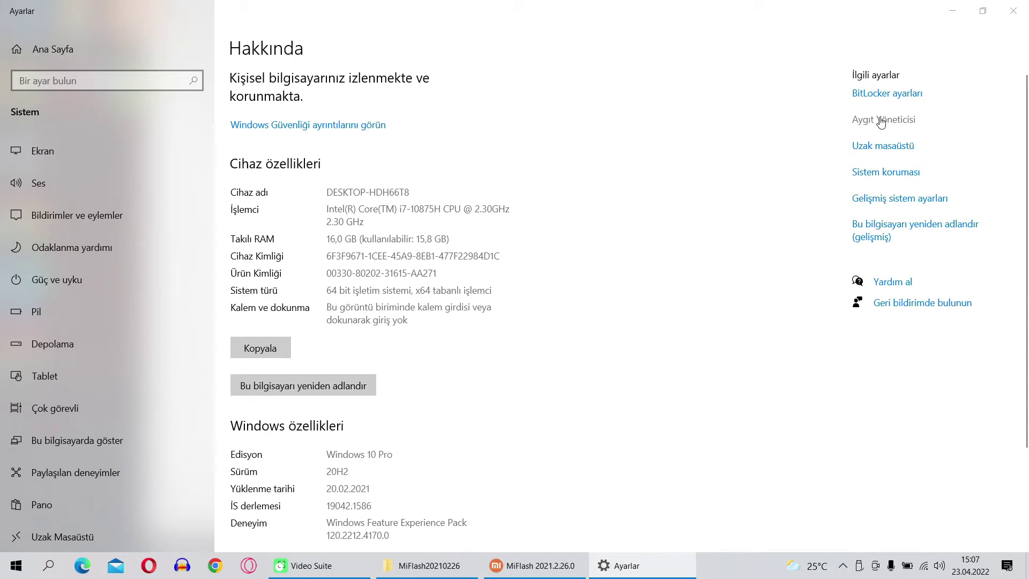
- Check the Android Bootloader Interface entry under Android Tablet in Device Manager and close it
left_click(74, 129)
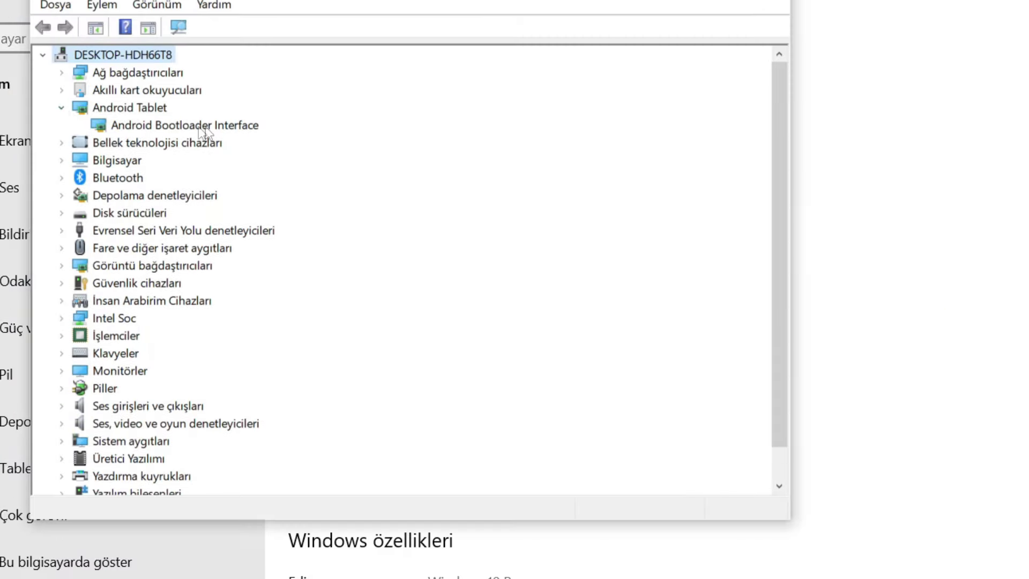
left_click(144, 128)
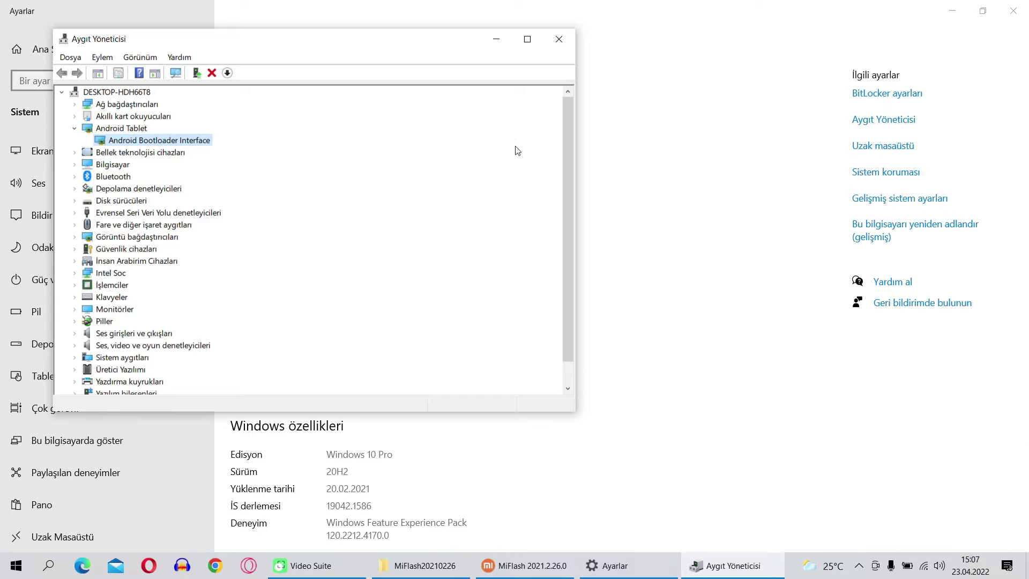
left_click(560, 41)
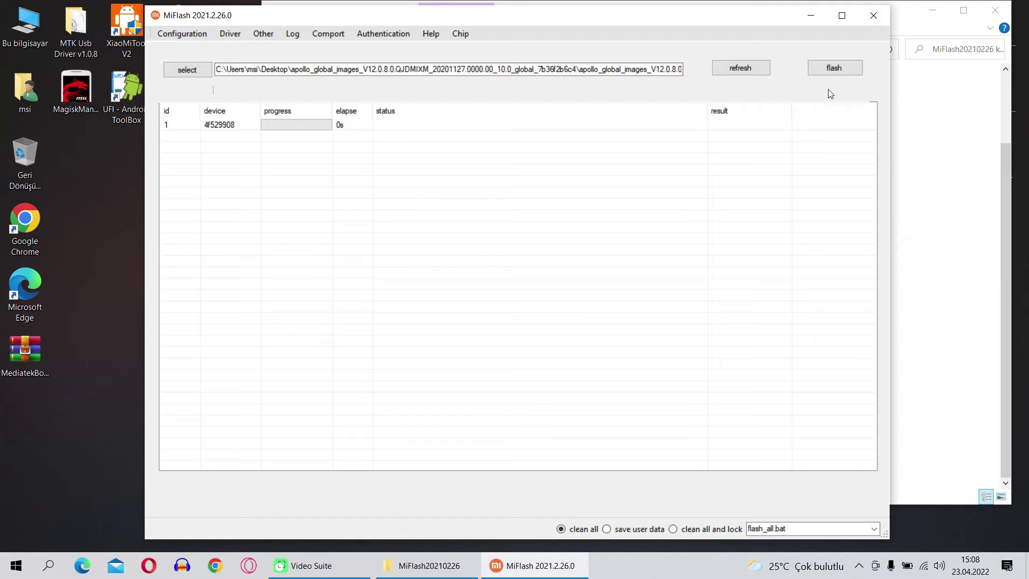
- Try to flash the connected phone with flash_all.bat, close MiFlash and minimize its folder window
left_click(833, 72)
left_click(830, 68)
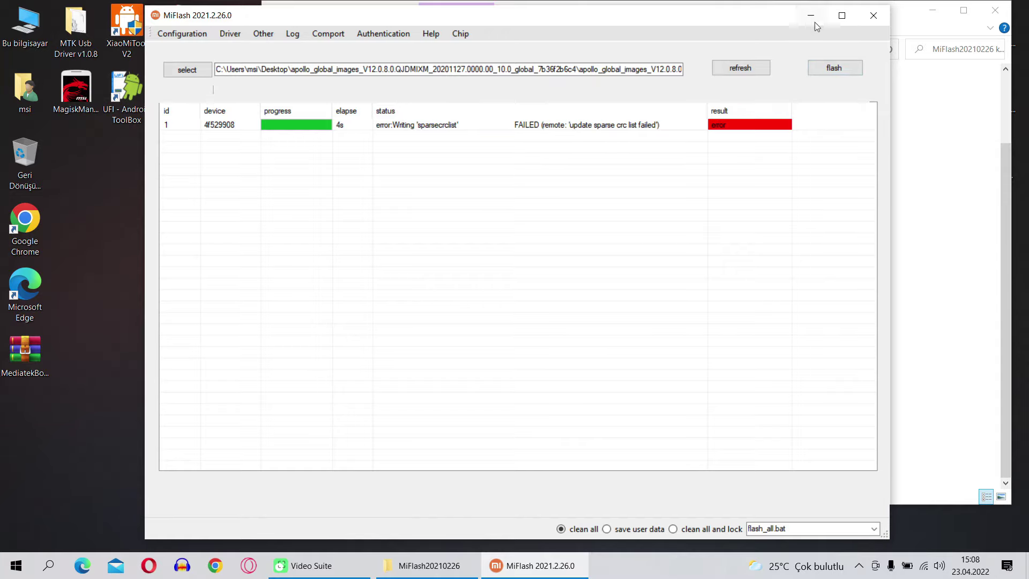
left_click(874, 15)
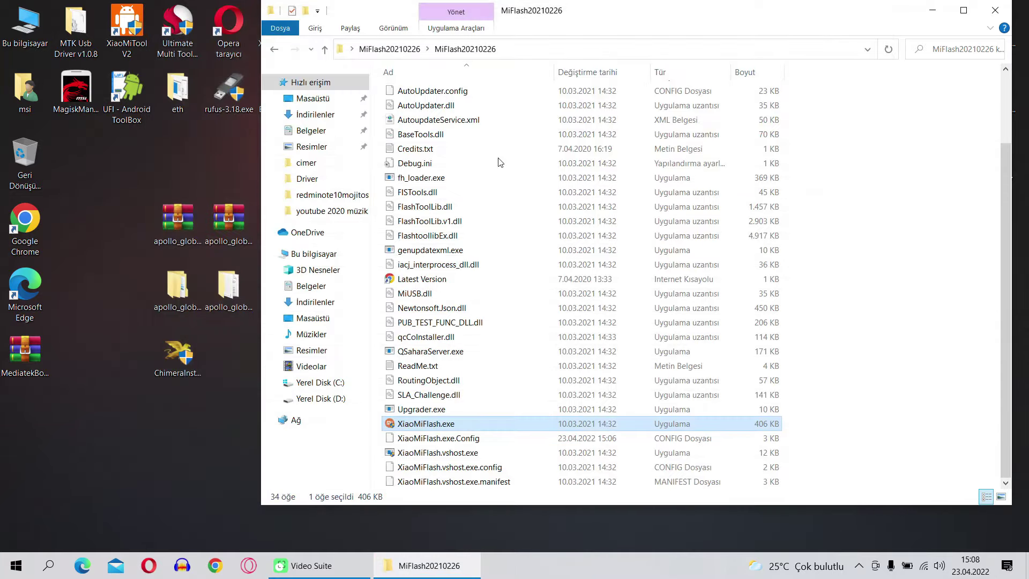
left_click(930, 11)
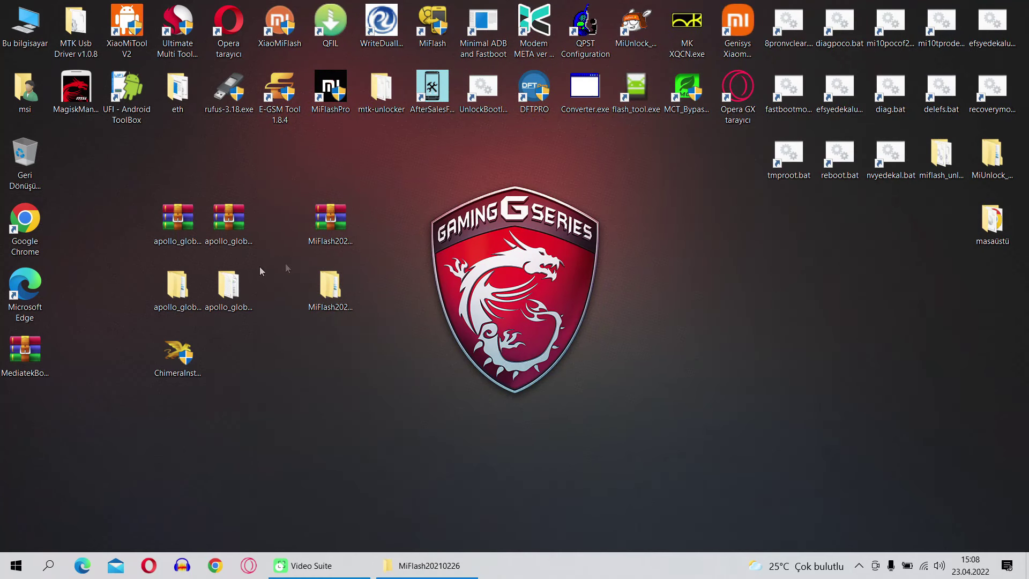
- Open the extracted apollo V12.0.8.0 folder on the desktop and its inner apollo_global_images_V12.0.8.0.QJDMIXM_20201127.0000.00_10.0_global folder
left_click(163, 225)
left_click(177, 288)
left_click(177, 290)
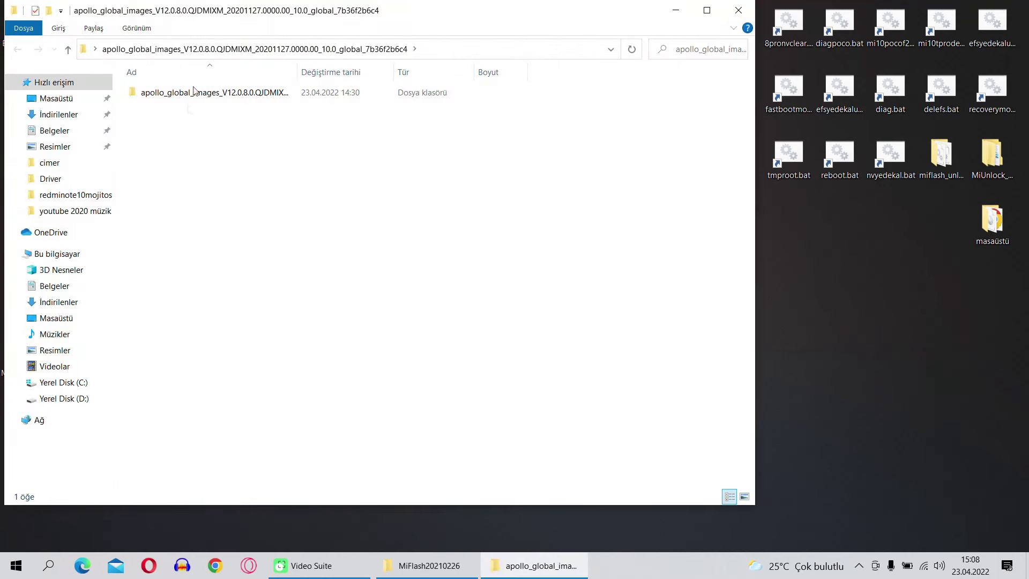
double_click(199, 95)
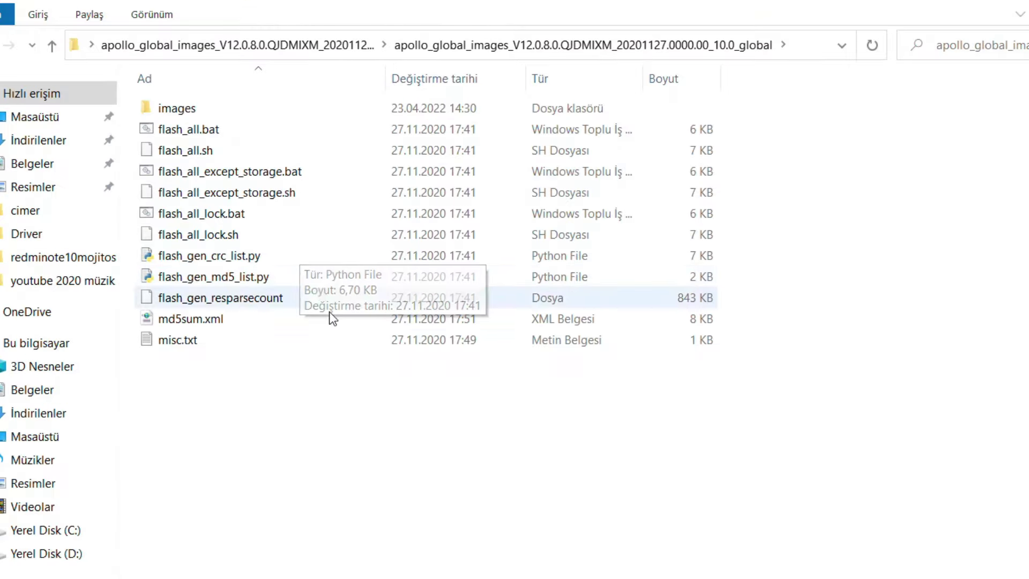
- Try removing the crclist and sparsecrclist flash lines from flash_all.bat in Notepad, and close the file without saving
left_click(179, 132)
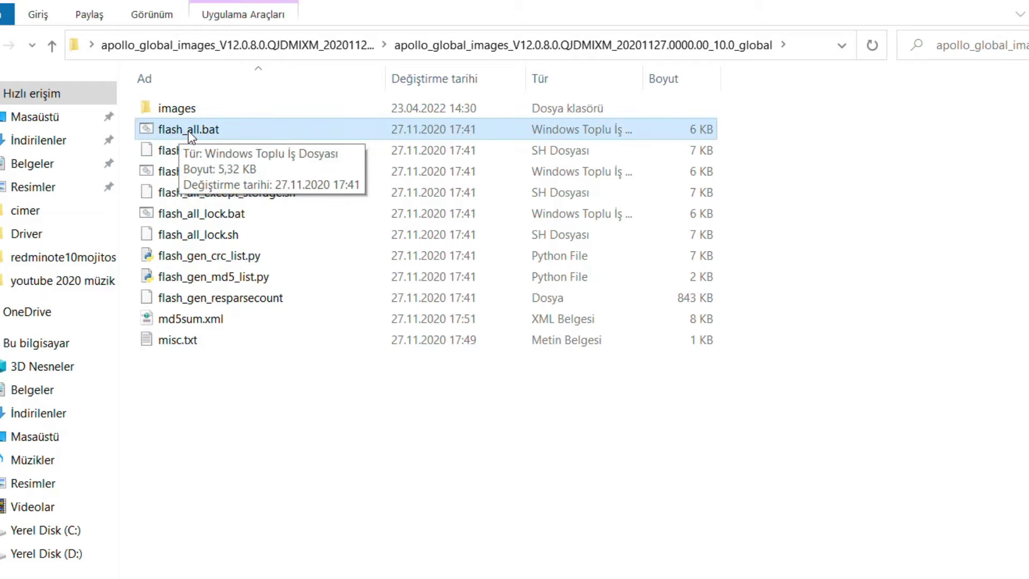
right_click(189, 133)
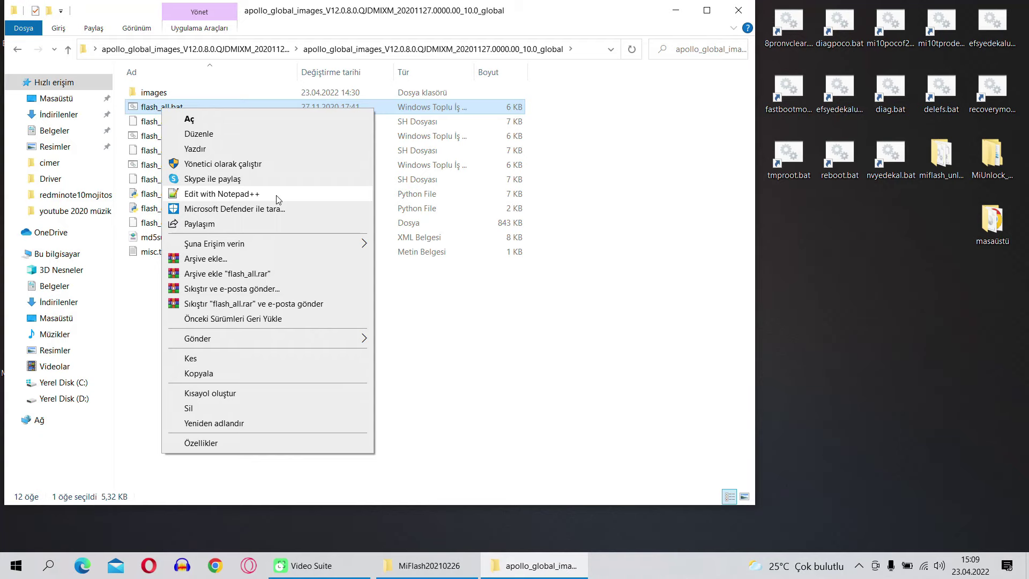
left_click(222, 137)
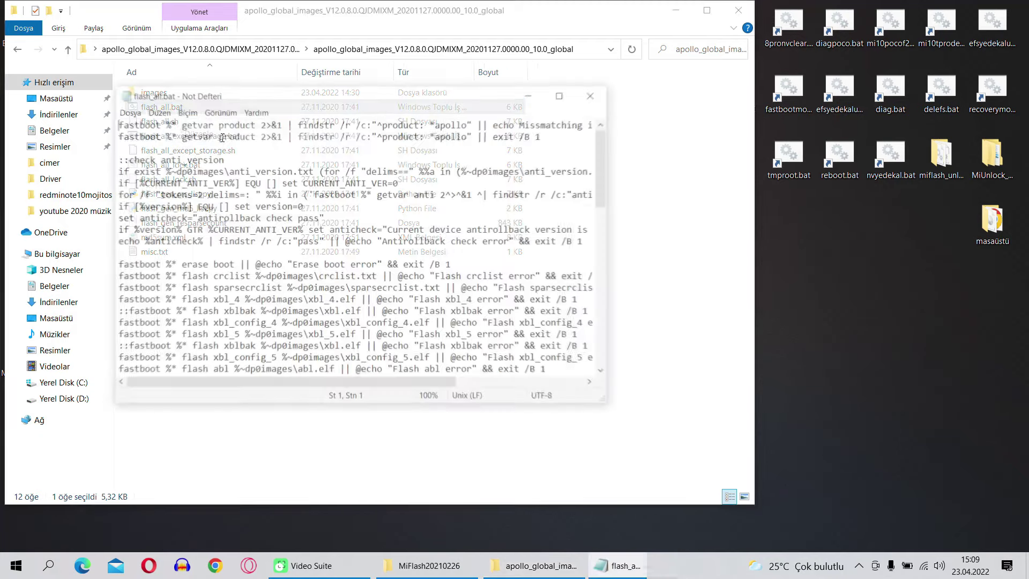
left_click(563, 94)
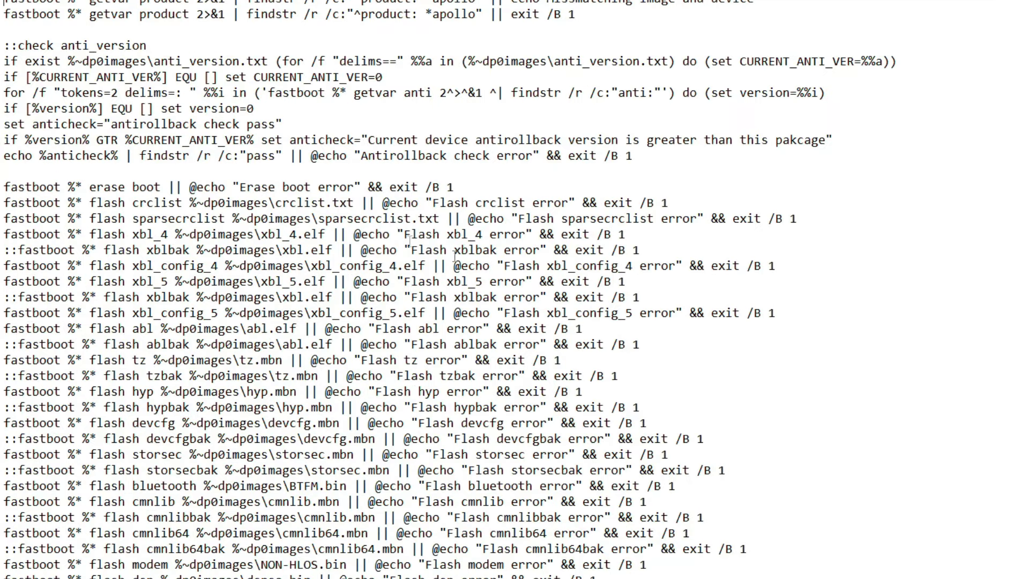
left_click_drag(6, 203, 792, 221)
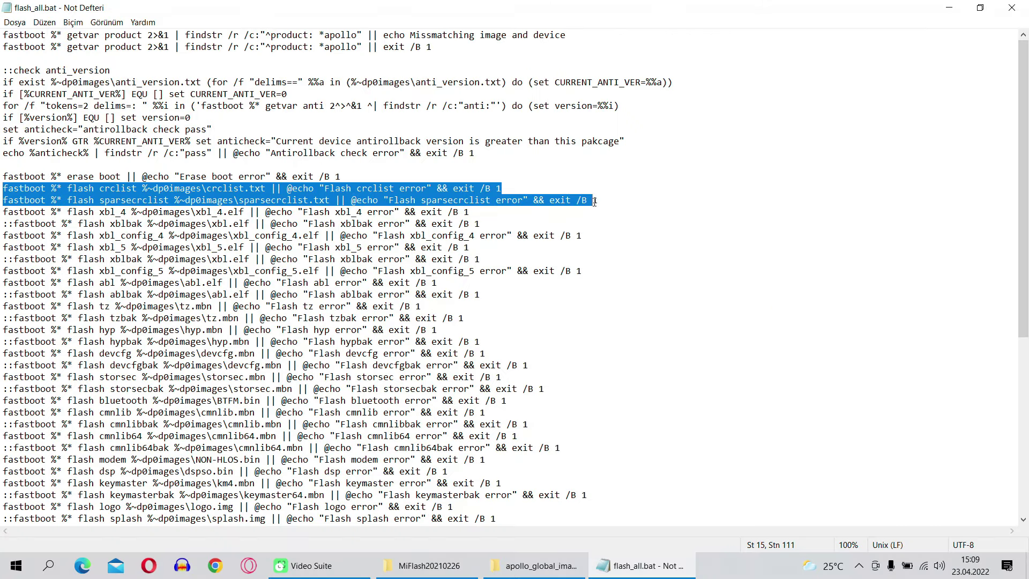
left_click_drag(594, 201, 604, 201)
key("BackSpace")
key("BackSpace")
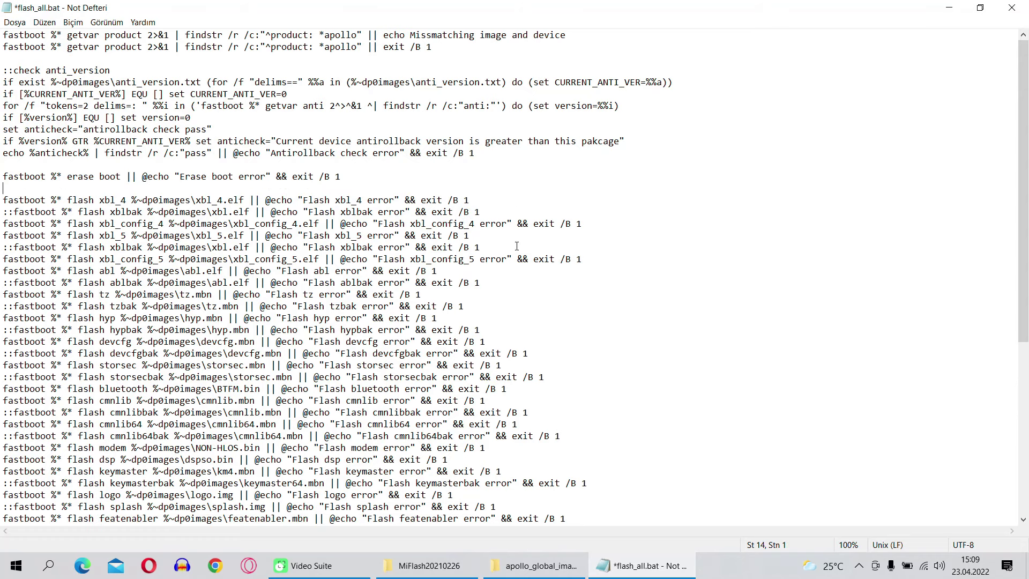
left_click(14, 22)
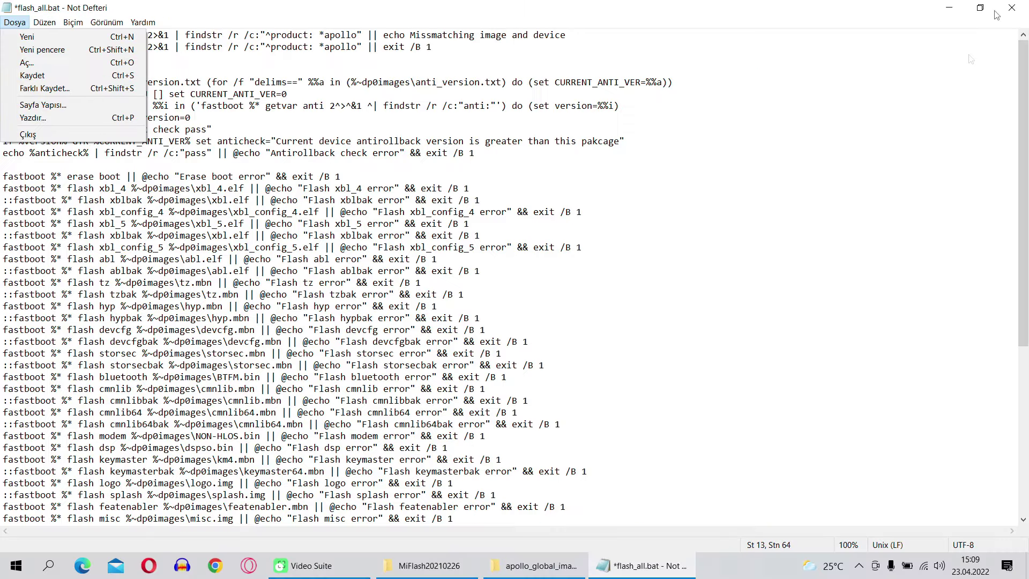
left_click(1018, 9)
left_click(1018, 10)
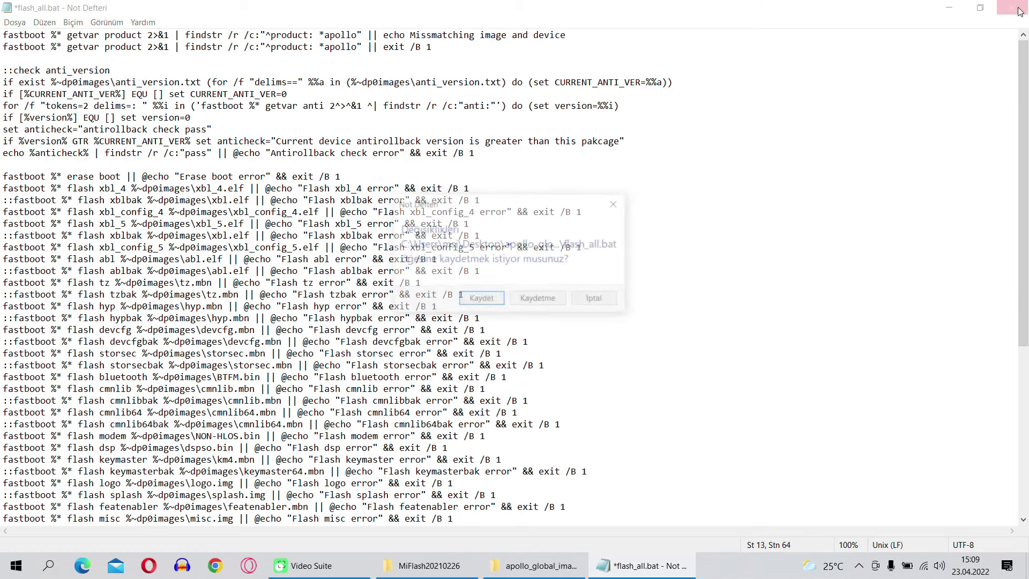
left_click(552, 299)
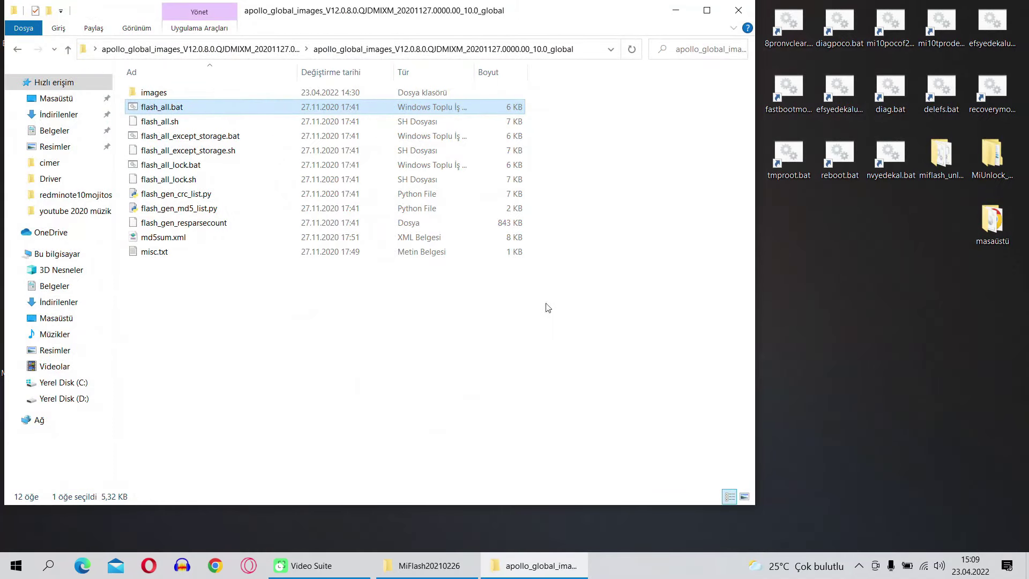
- Delete the crclist and sparsecrclist flash lines (14 and 15) from flash_all.bat in Notepad++, save the file and close the editor
right_click(163, 106)
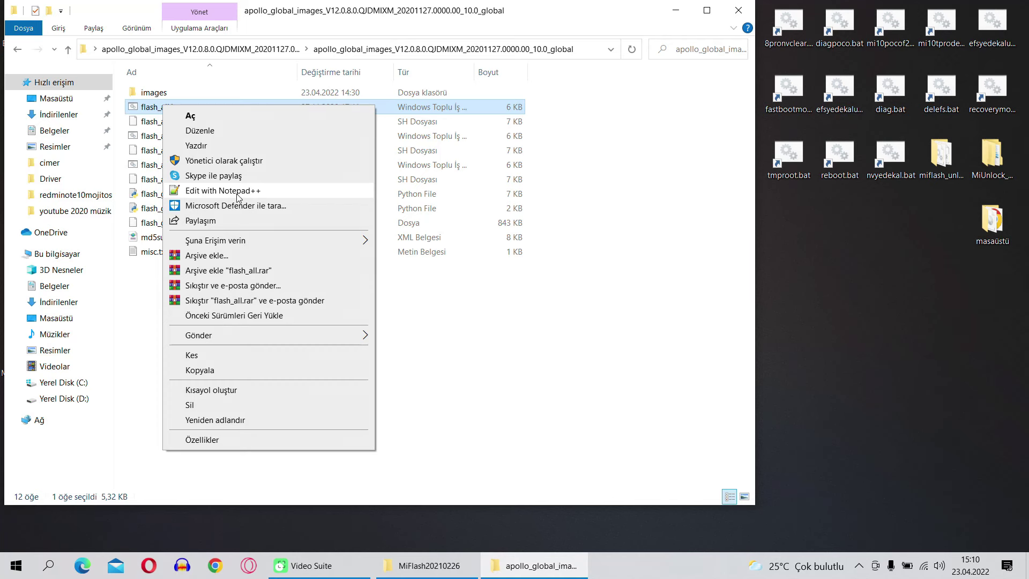
left_click(239, 193)
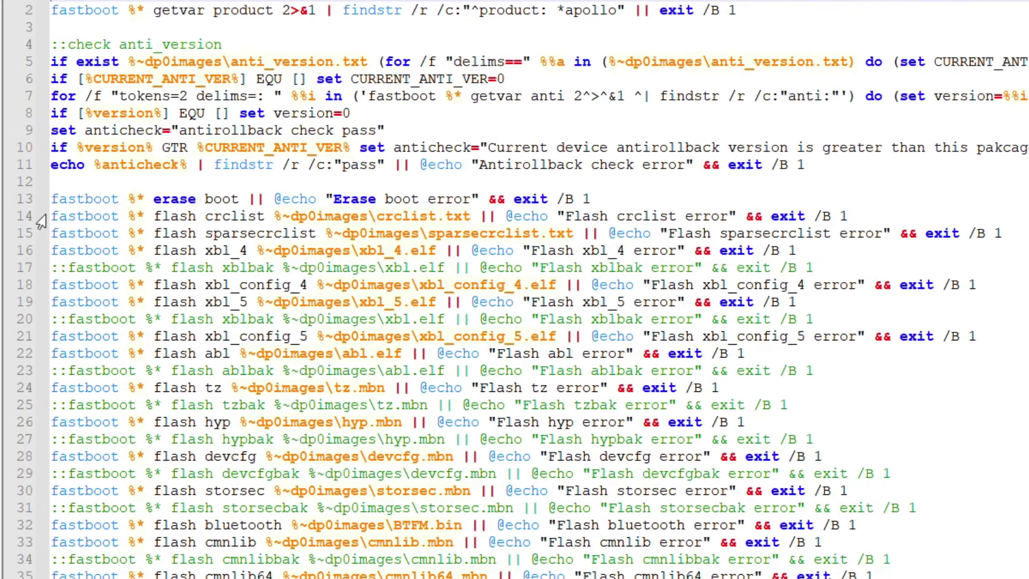
left_click_drag(33, 207, 1002, 234)
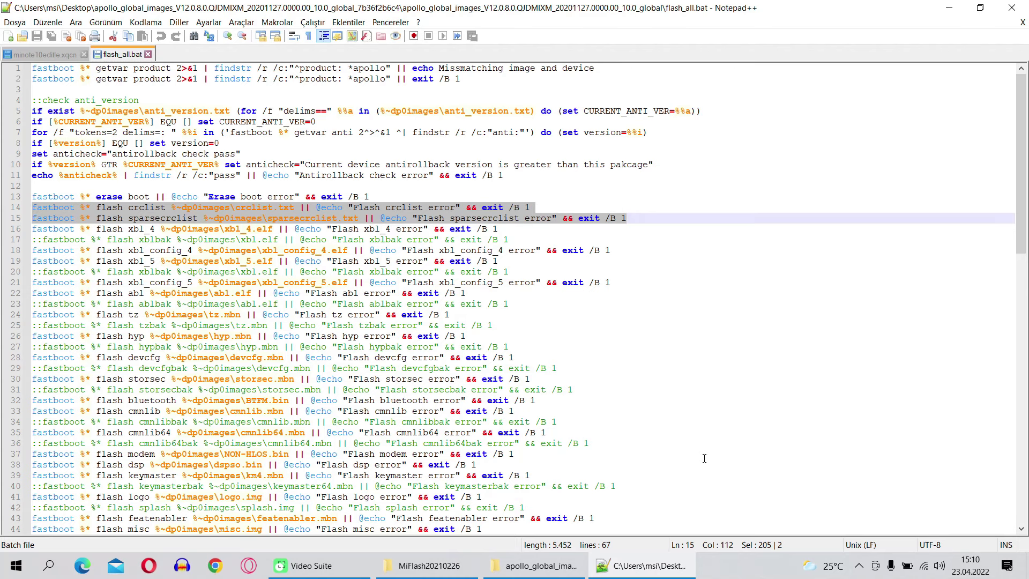
key("Delete")
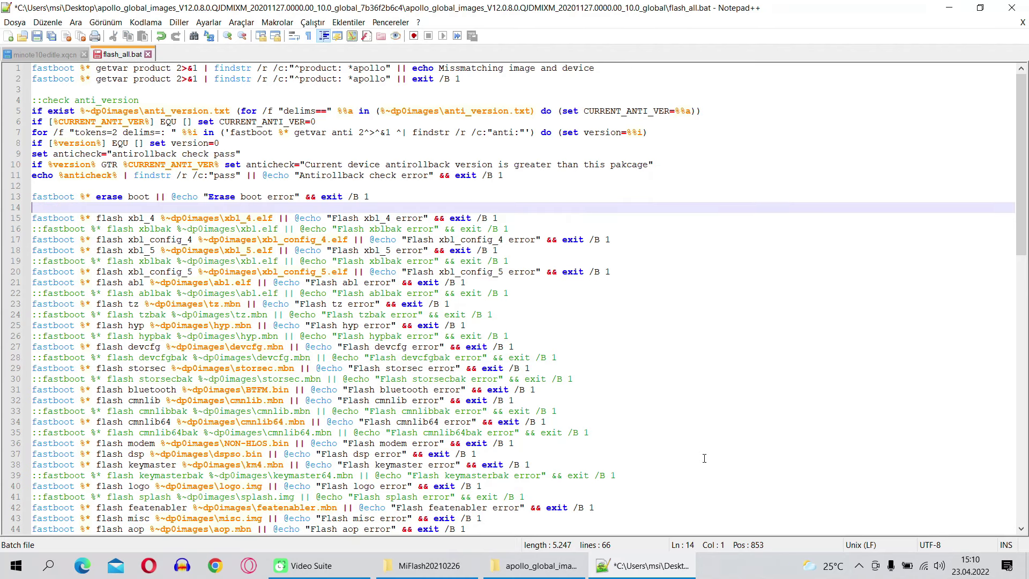
key("BackSpace")
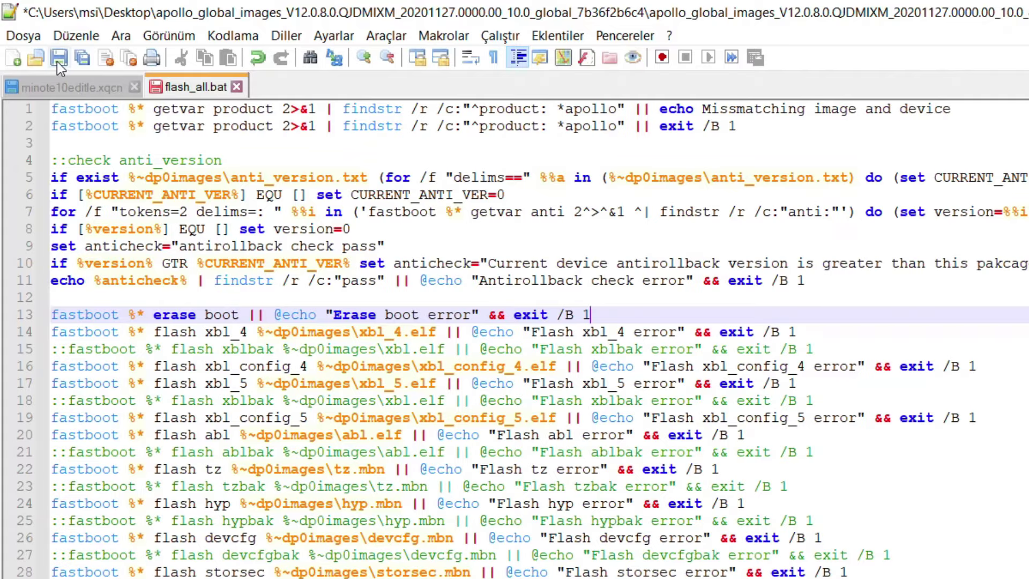
left_click(37, 36)
left_click(1012, 8)
- Reopen flash_all.bat in Notepad to check the lines following the erase boot command, and close it
right_click(156, 106)
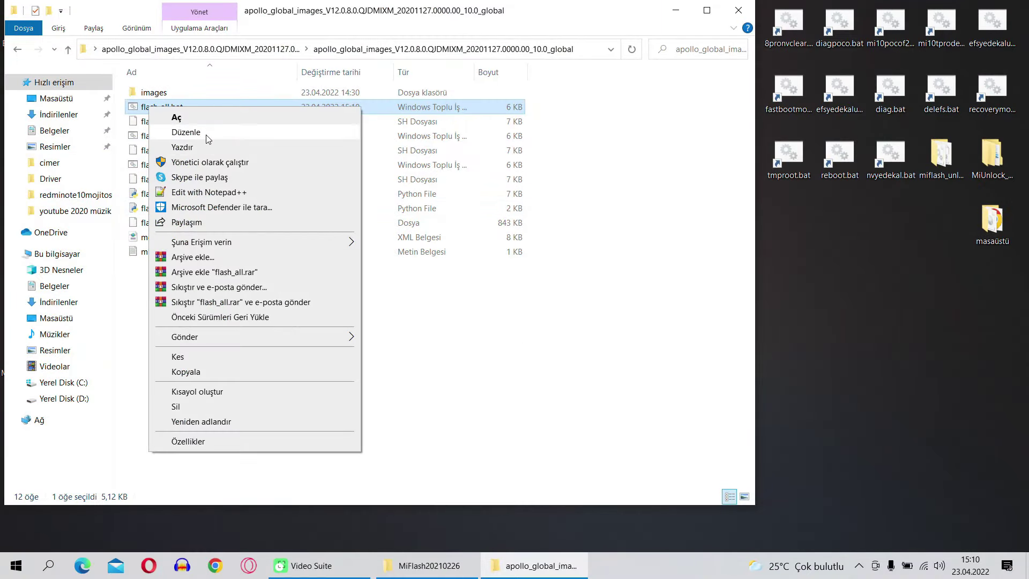
left_click(208, 139)
double_click(524, 94)
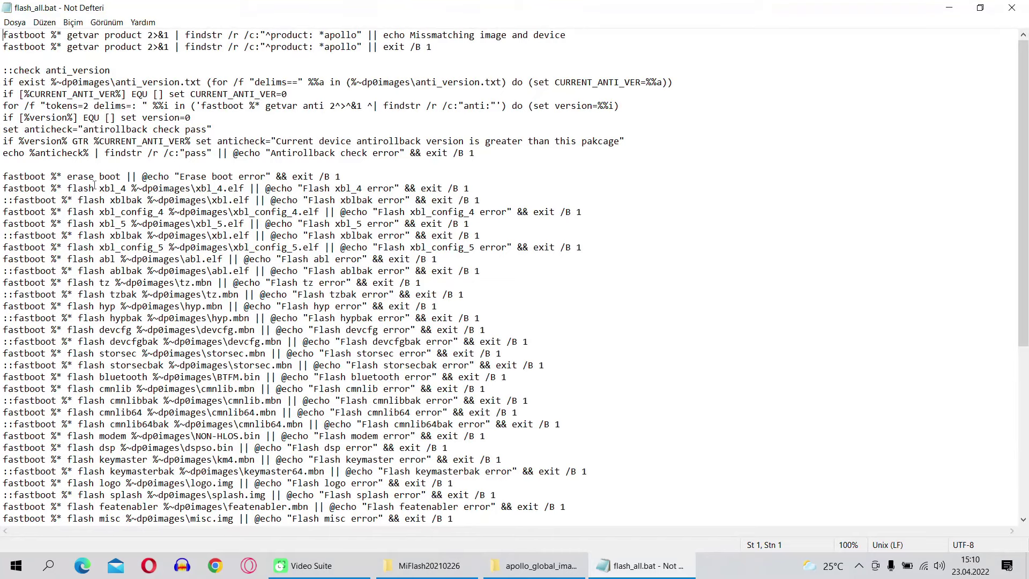
left_click_drag(94, 185, 460, 317)
left_click(1012, 7)
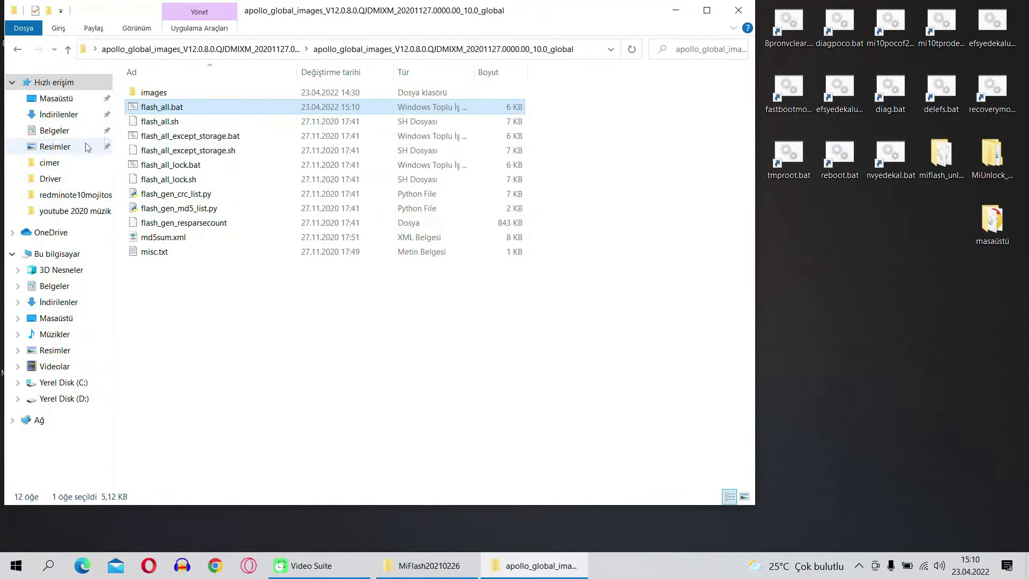
- Check the saved flash_all.bat in Notepad++ as well, and close the editor and the firmware folder
right_click(158, 106)
left_click(259, 192)
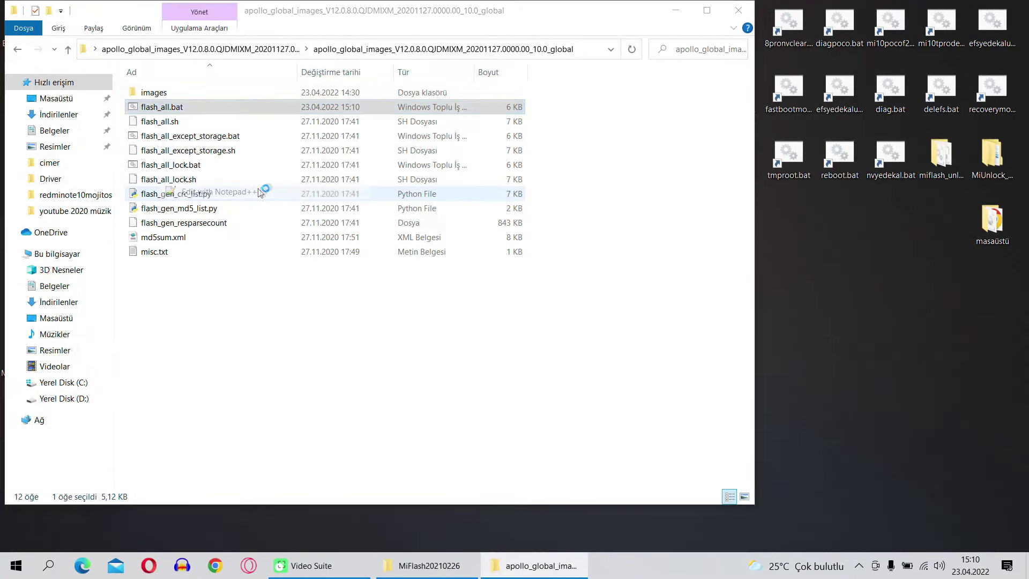
left_click_drag(114, 216, 482, 391)
left_click(1012, 8)
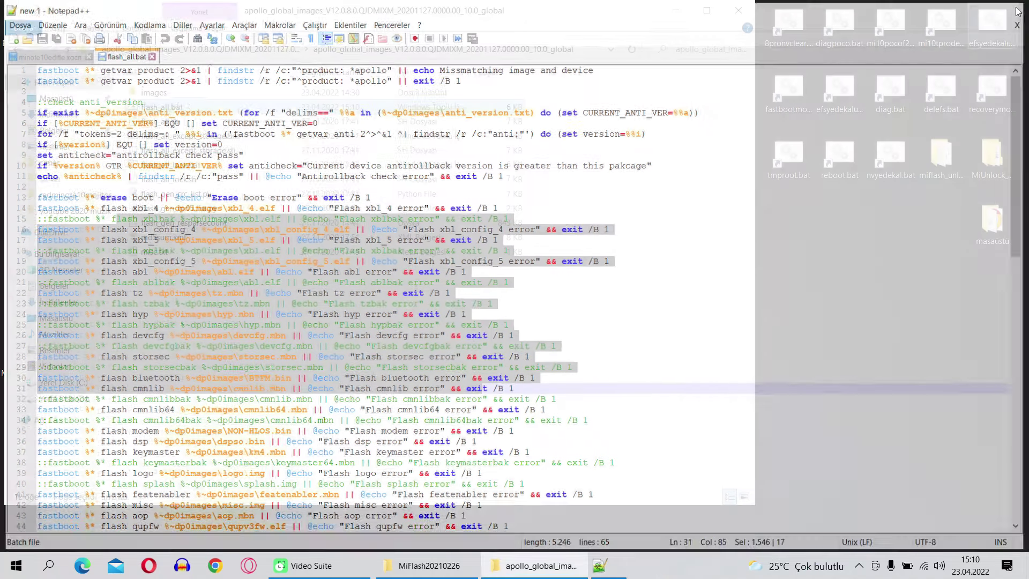
left_click(738, 12)
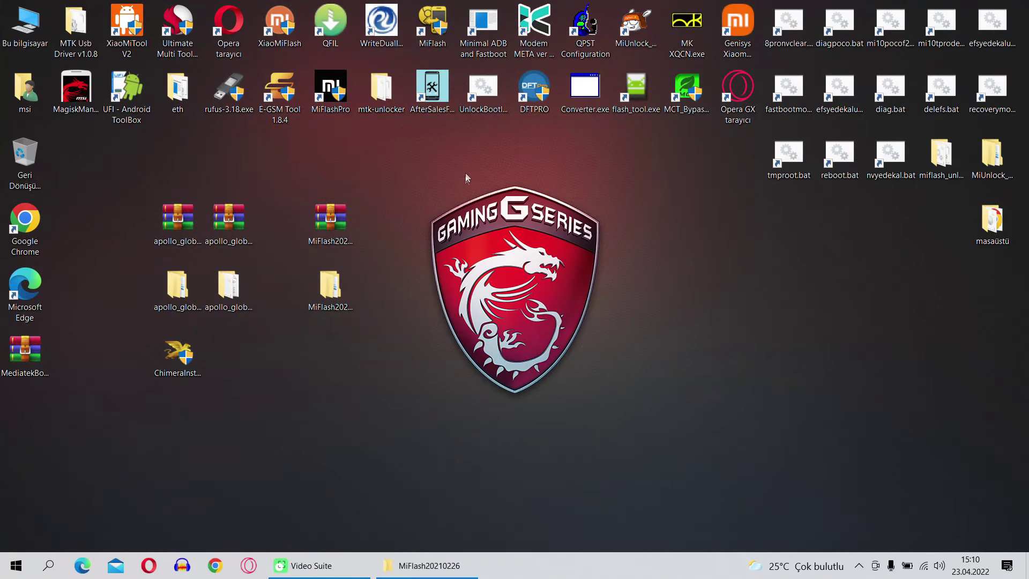
- Launch XiaoMiFlash.exe from the inner MiFlash20210226 folder and set the flash mode to clean all
double_click(350, 292)
double_click(195, 111)
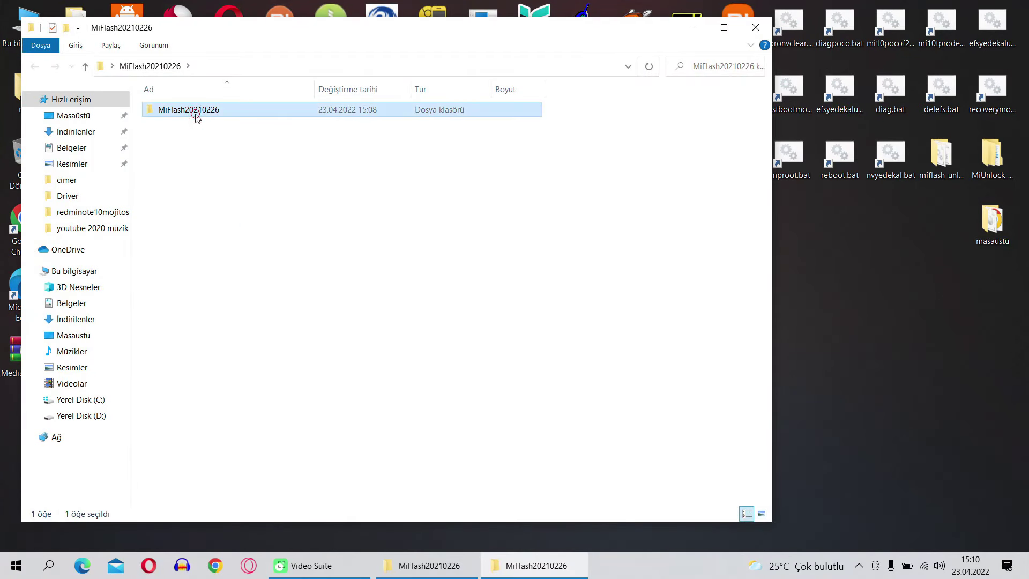
scroll(195, 439, "down", 2)
double_click(187, 441)
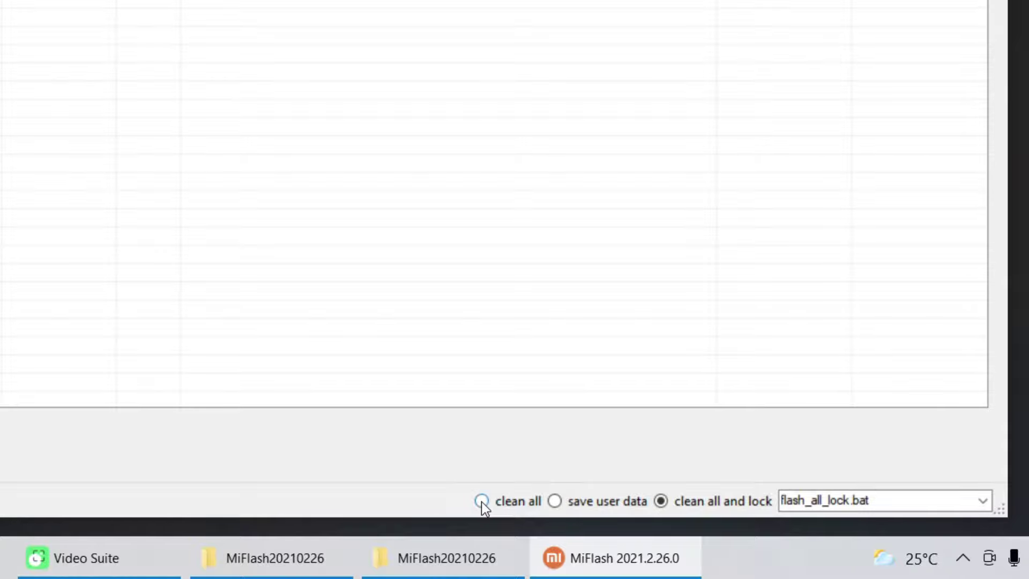
left_click(481, 509)
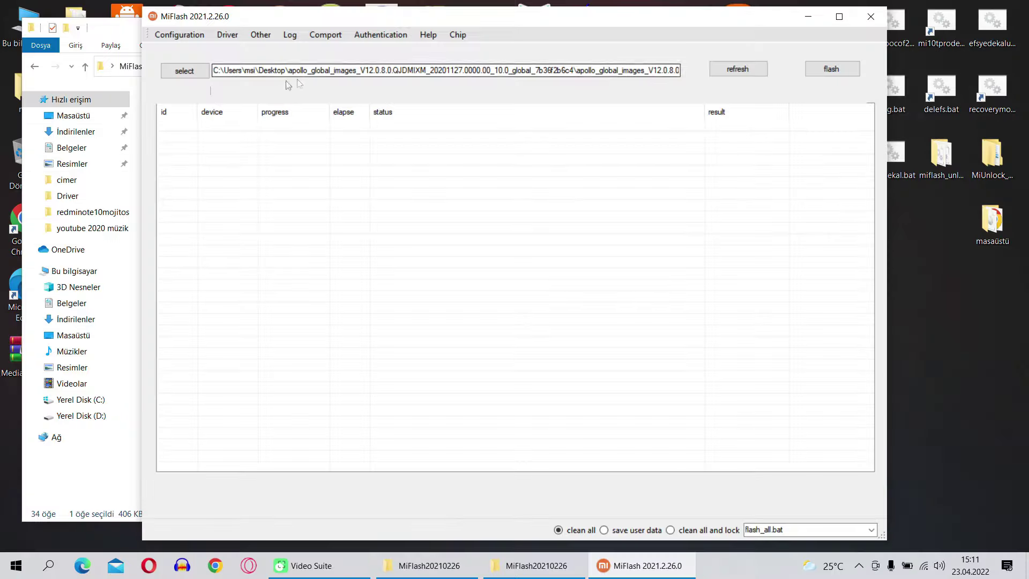
- Choose the inner apollo_global_images_V12.0.8.0.QJDMIXM_20201127.0000.00_10.0_global folder as the firmware path and refresh the device list
left_click(187, 71)
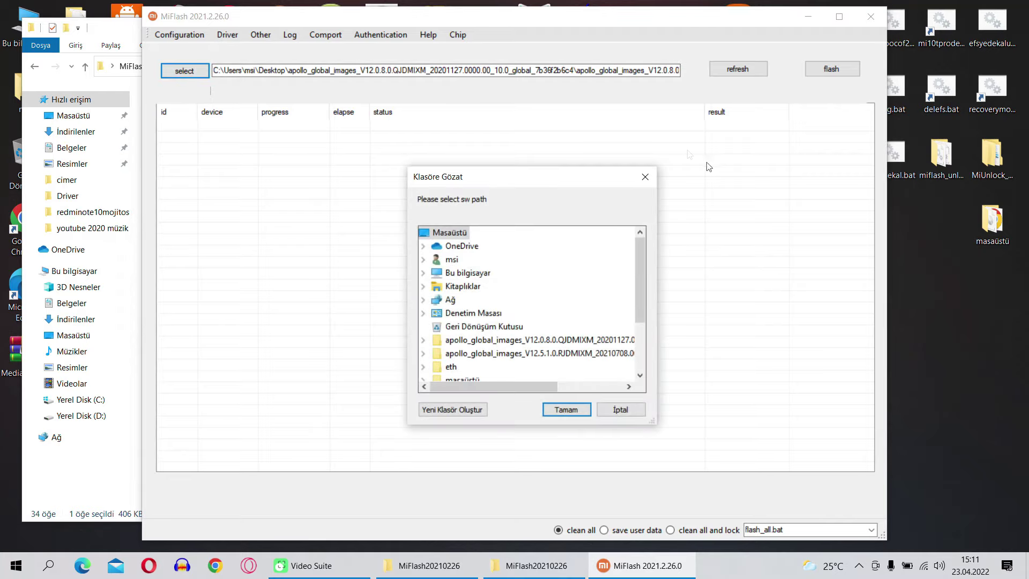
left_click(480, 339)
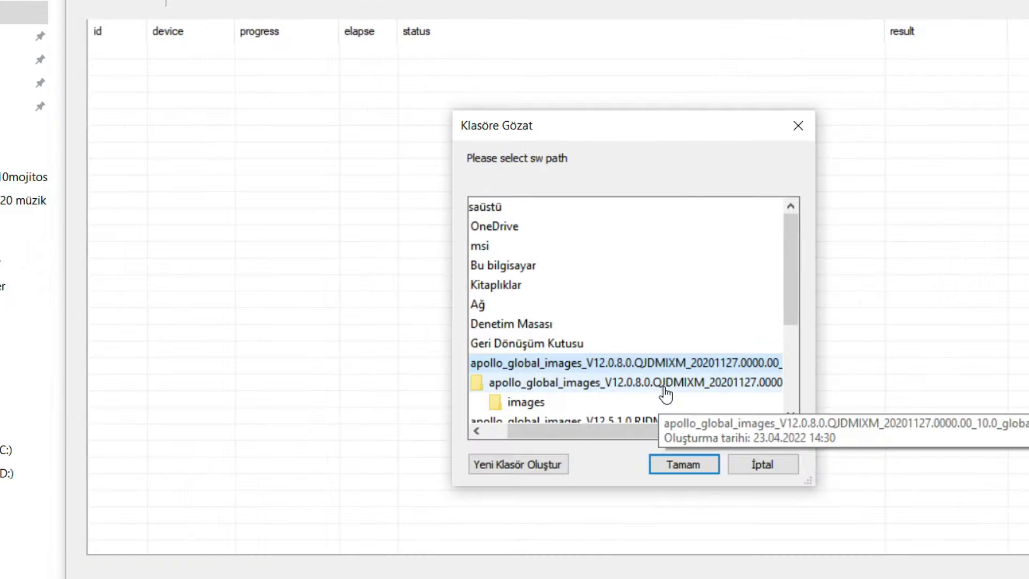
left_click(553, 360)
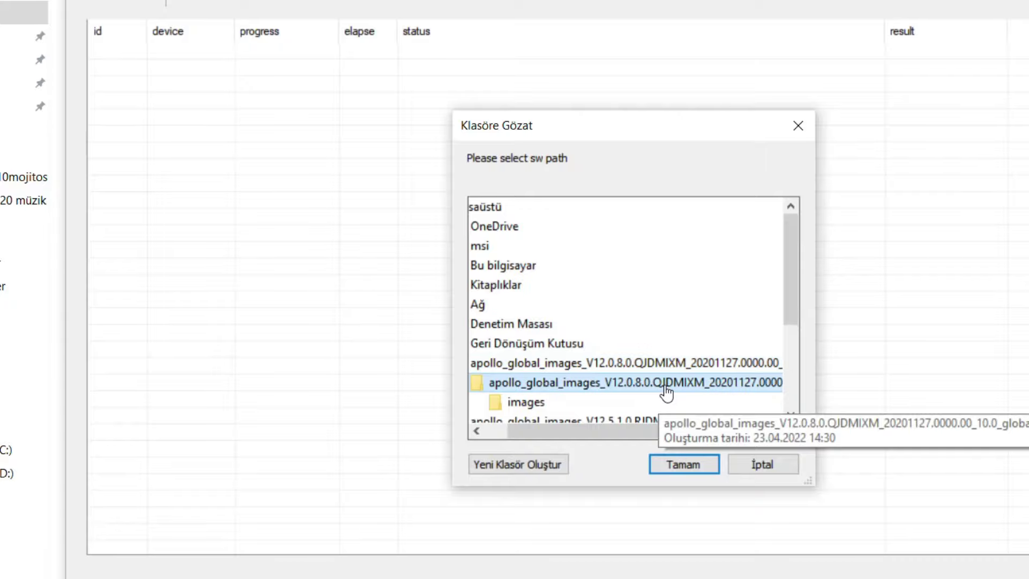
left_click(683, 469)
left_click(738, 70)
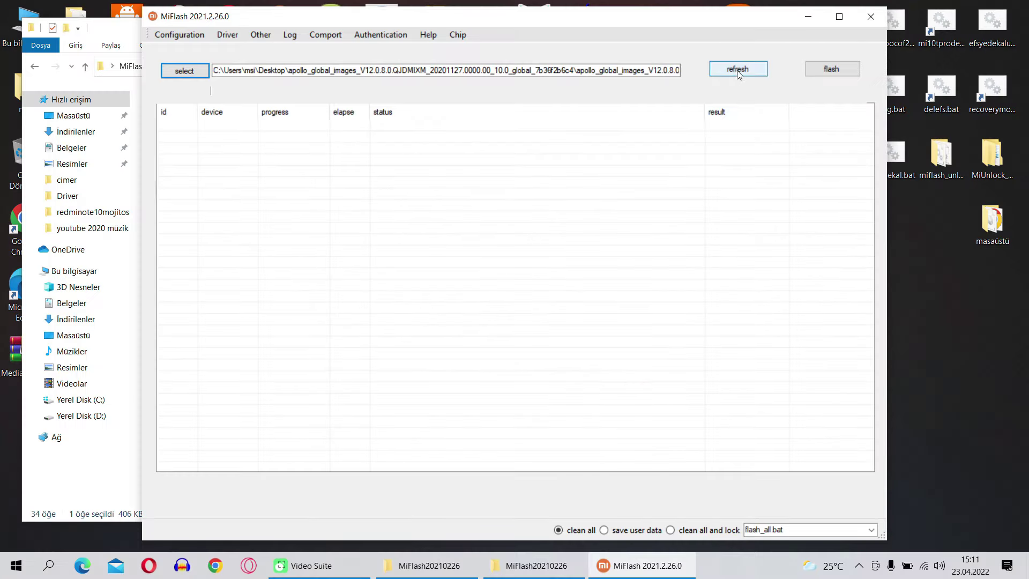